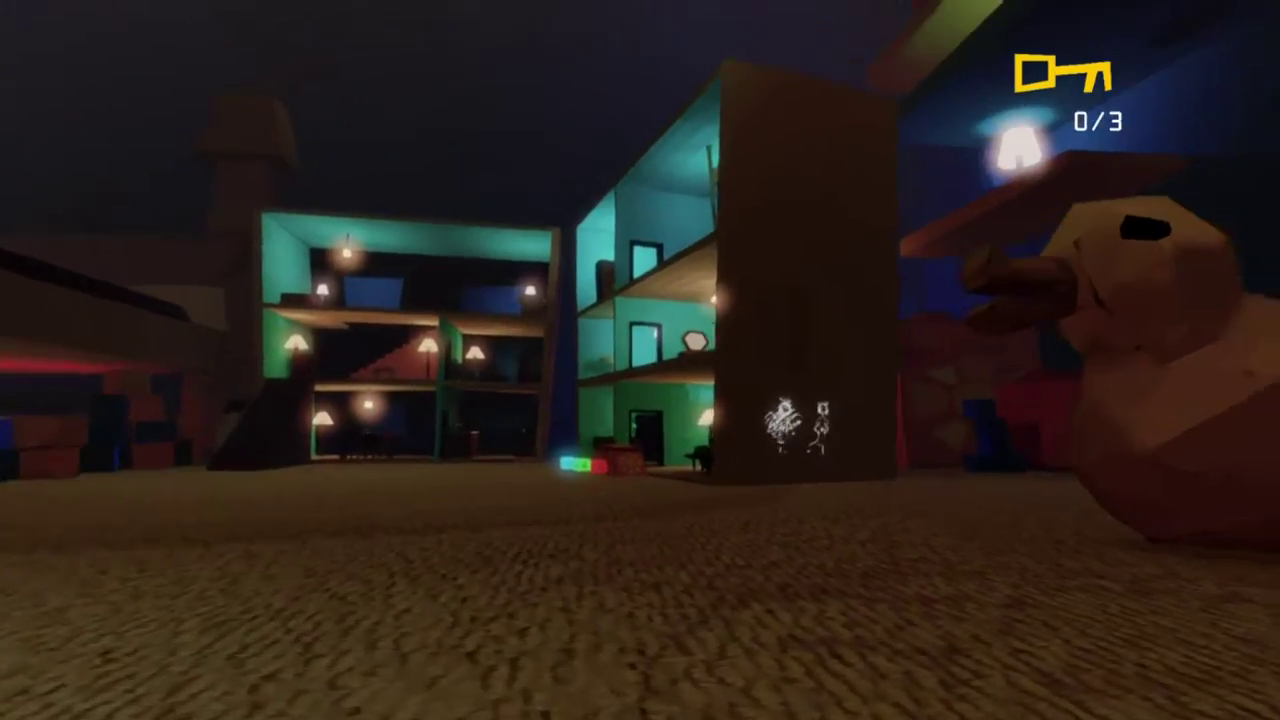
Step: Explore the dollhouse and bed, then dismiss the Angelina Smallhouse card
key(w)
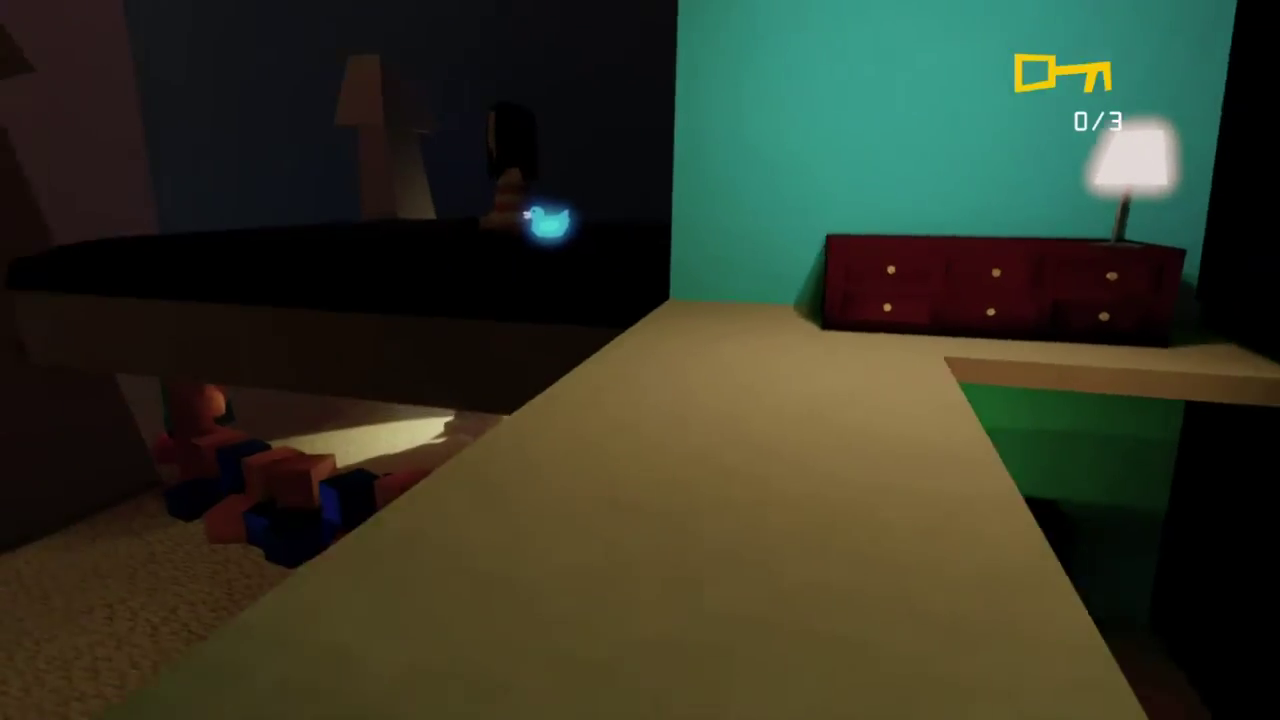
key(w)
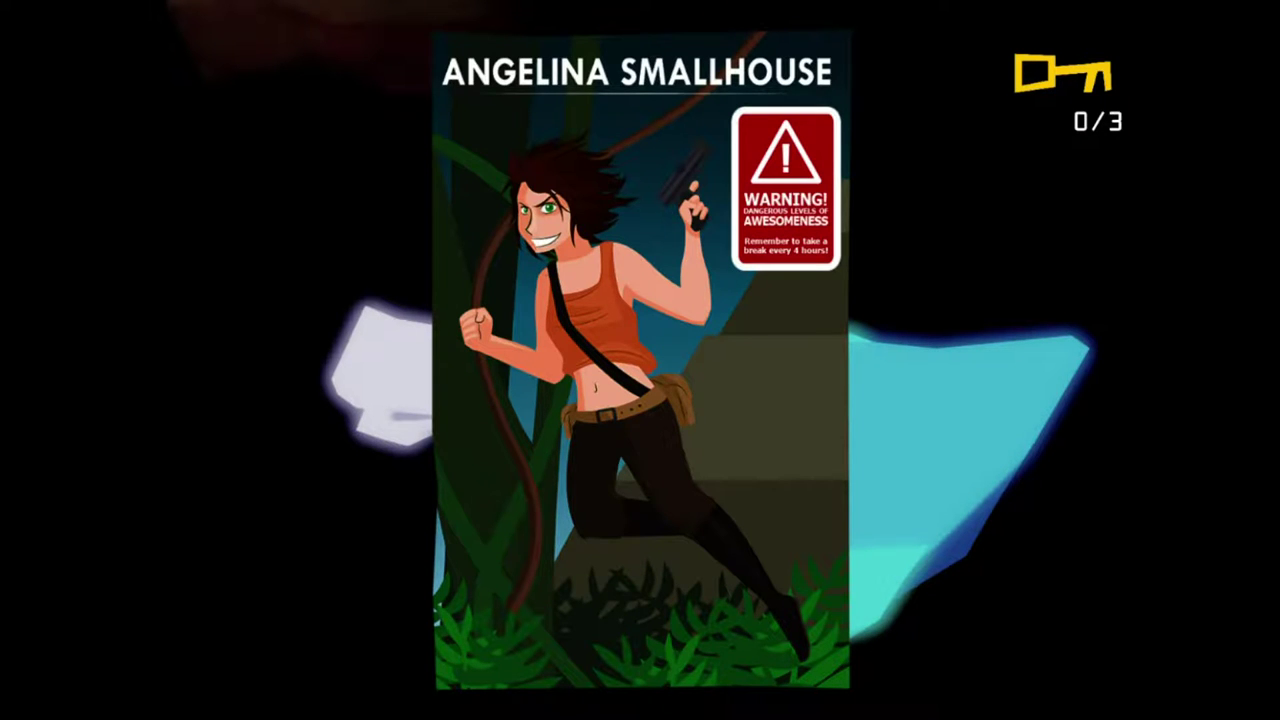
key(e)
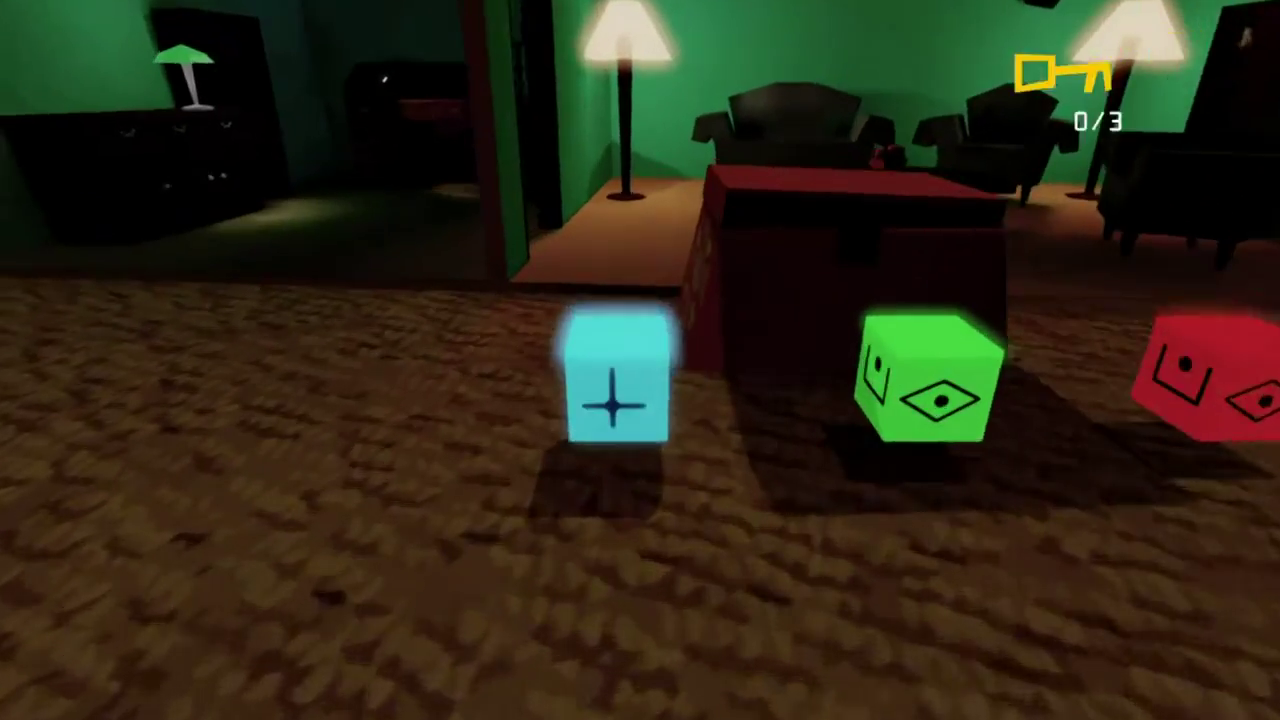
Step: Rotate the cyan, green and red symbol cubes, turning triangles to face front
click(580, 490)
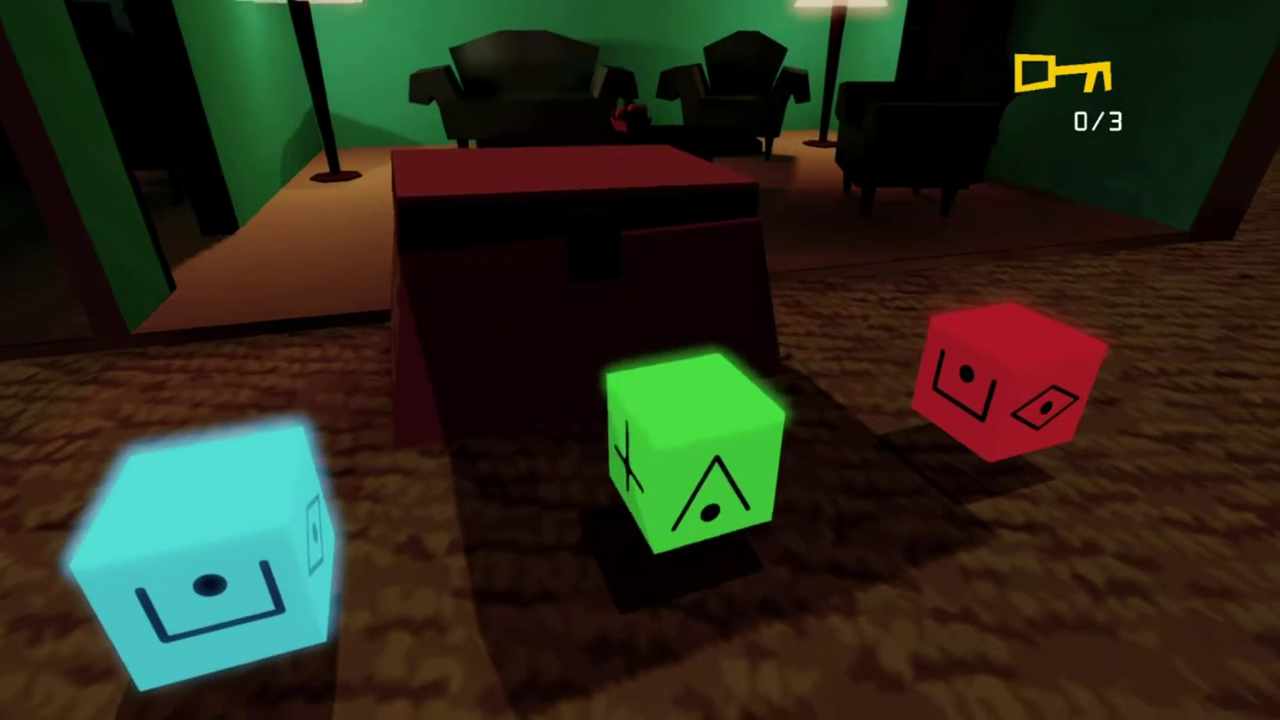
click(690, 450)
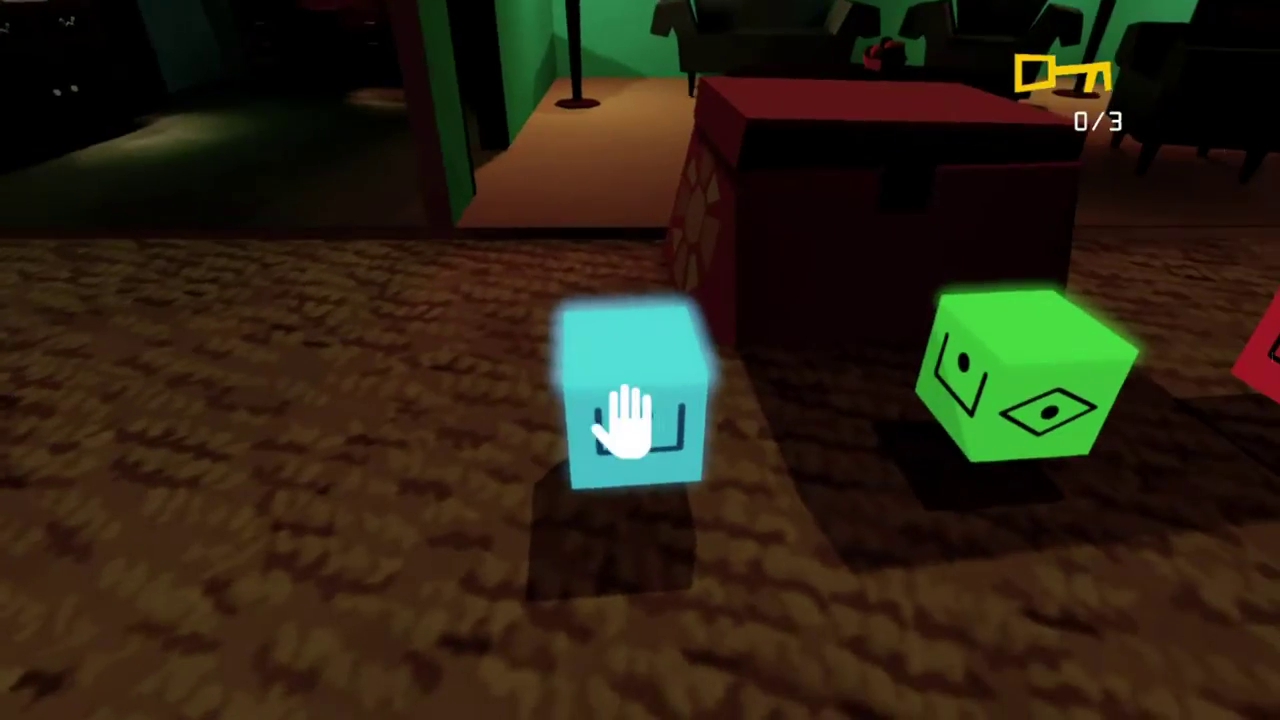
click(623, 429)
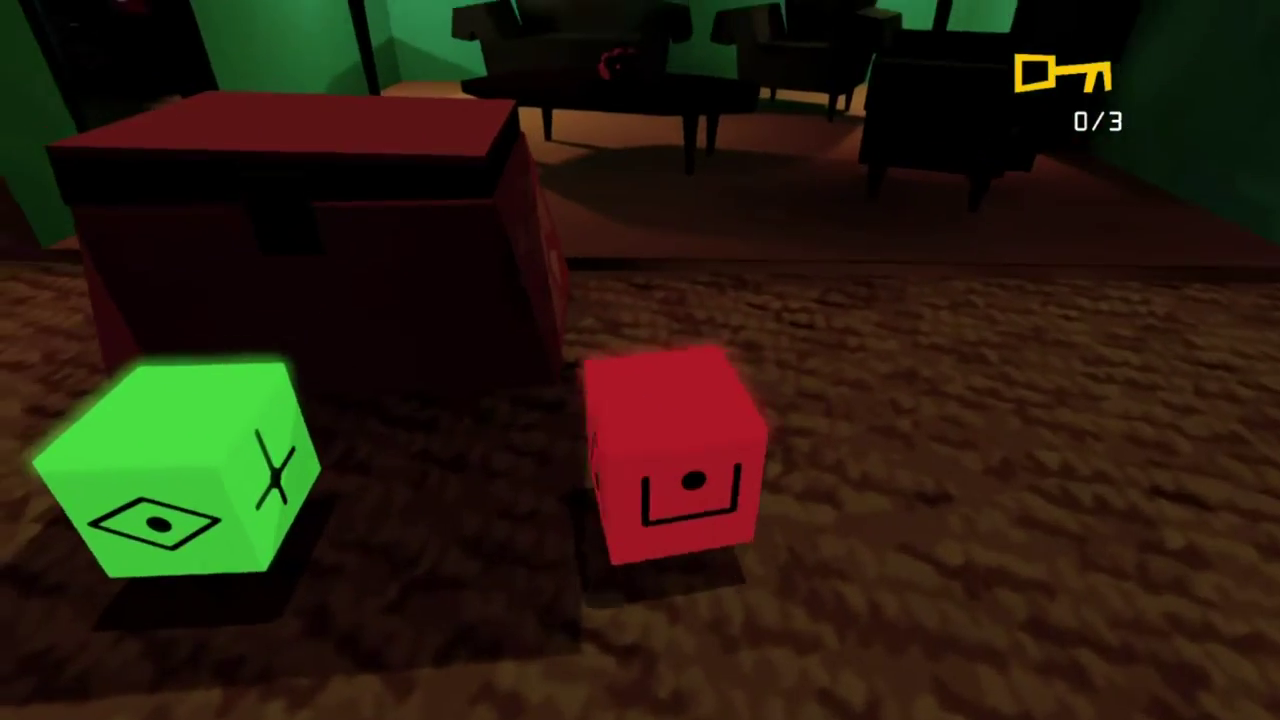
click(660, 420)
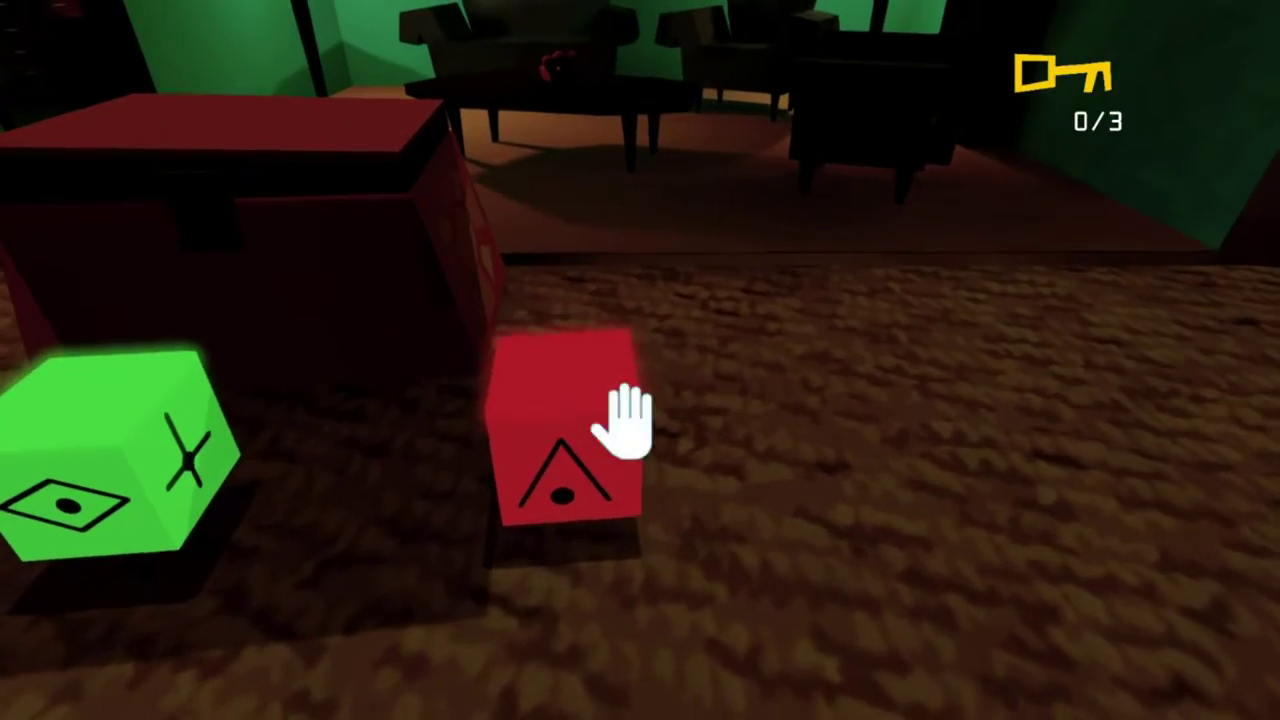
click(617, 420)
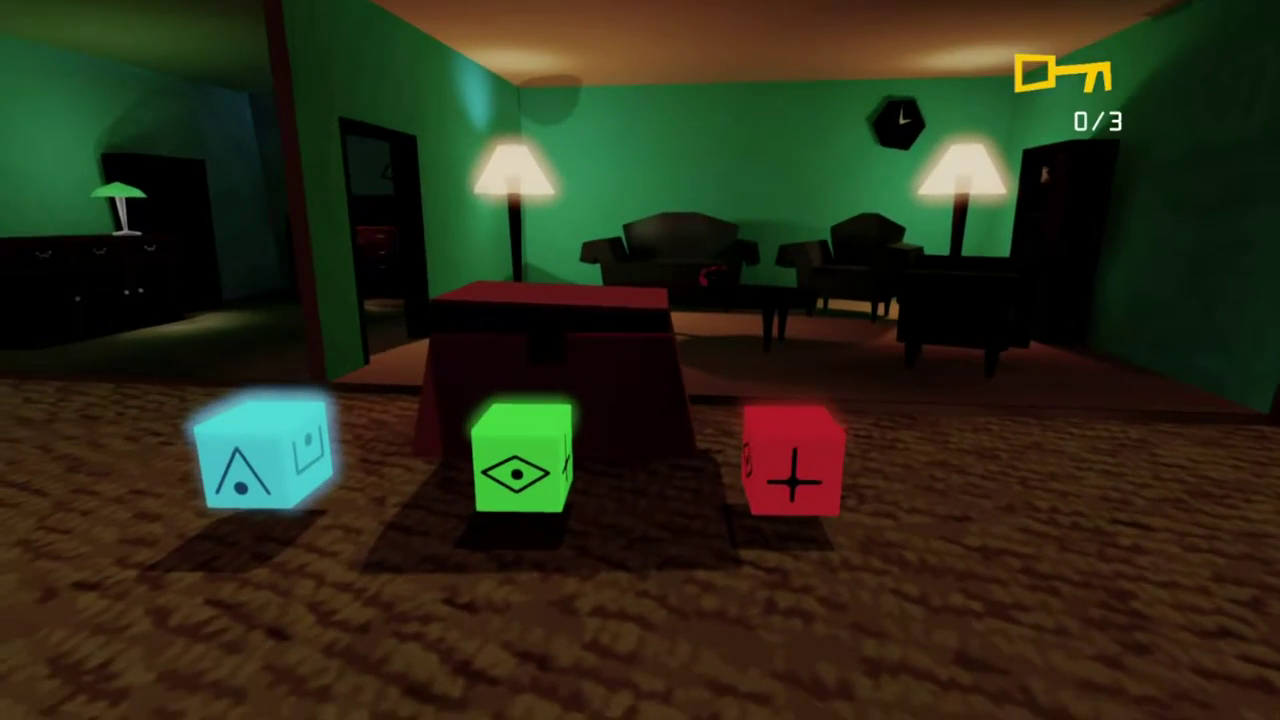
Step: Walk past the cubes across the hall to the teddy bear under the table
key(w)
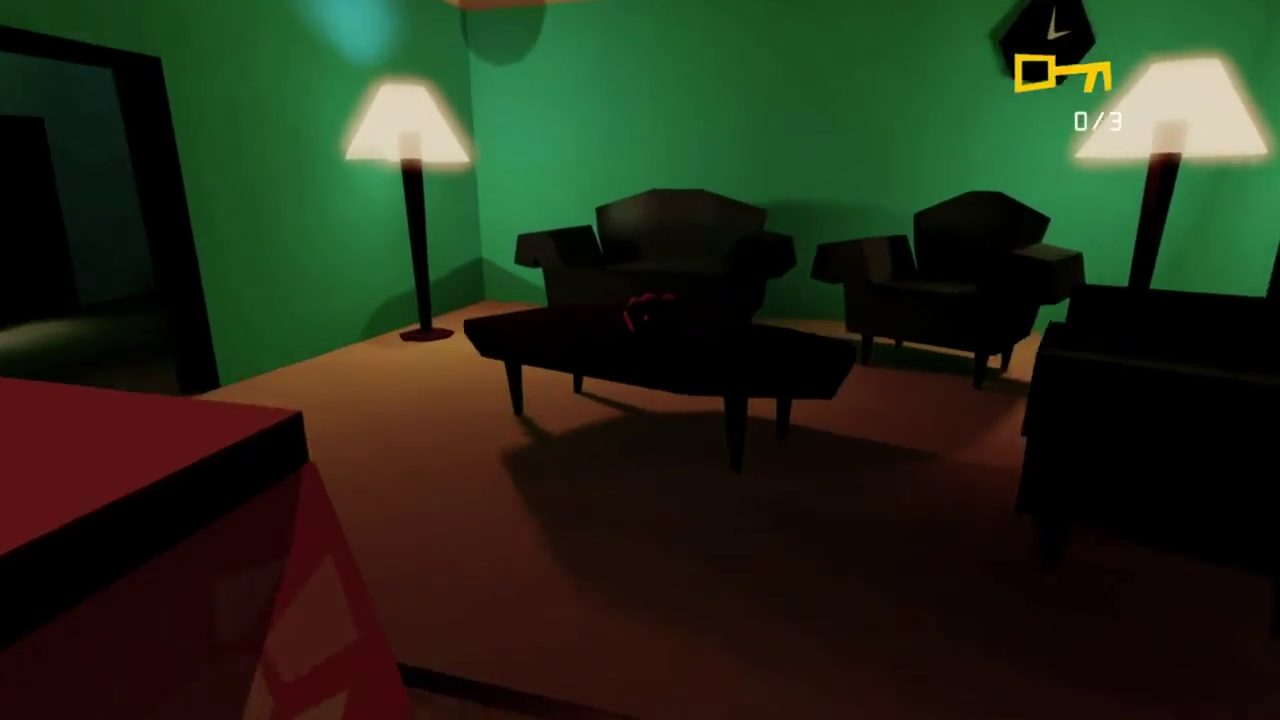
key(w)
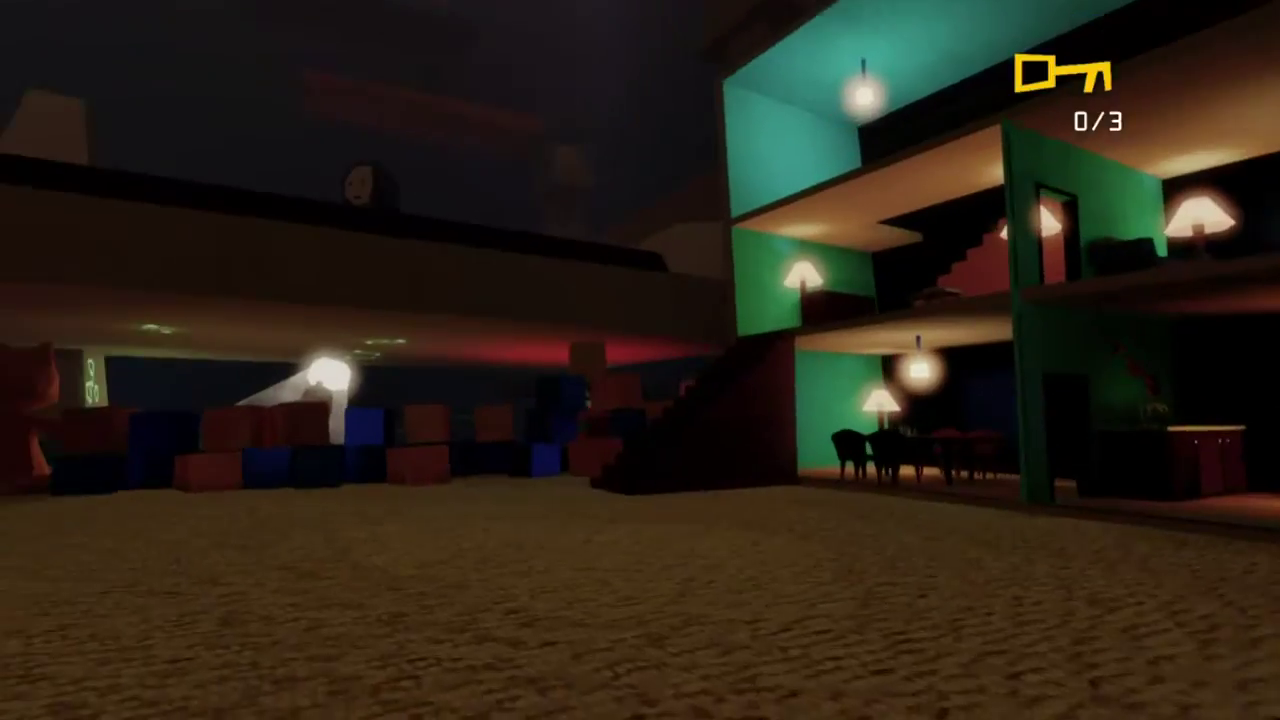
key(w)
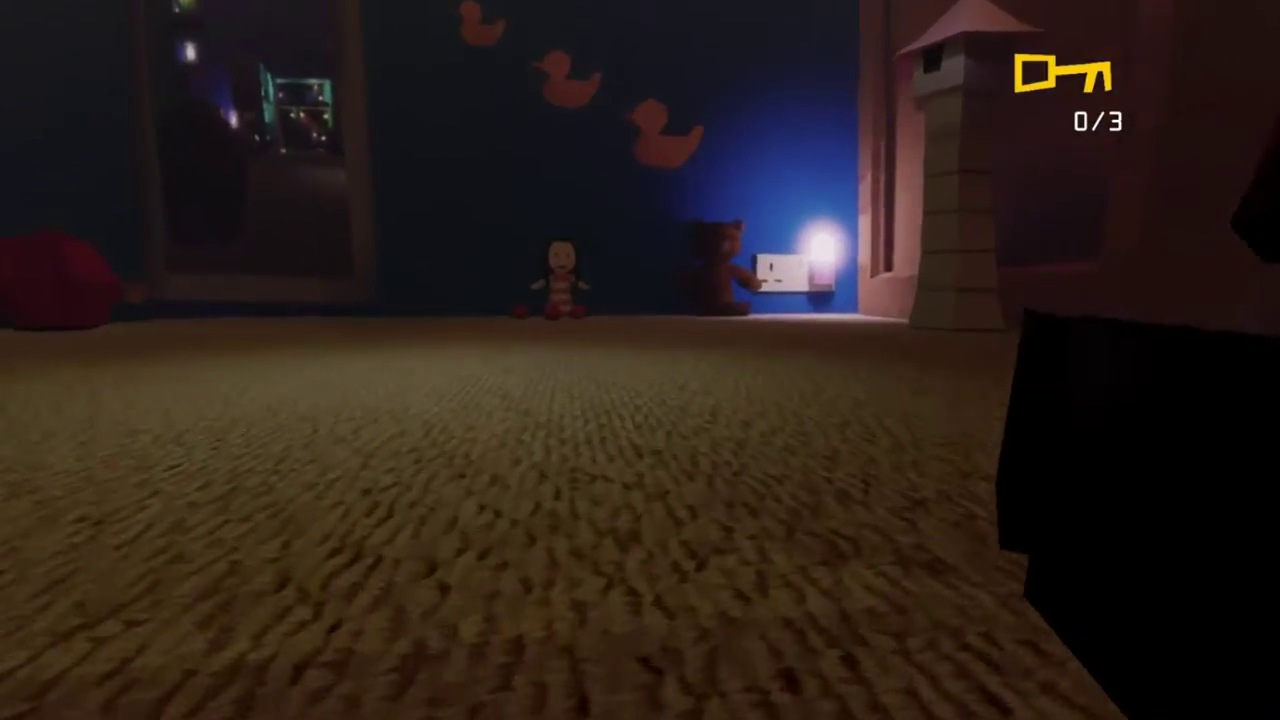
key(w)
key(w)
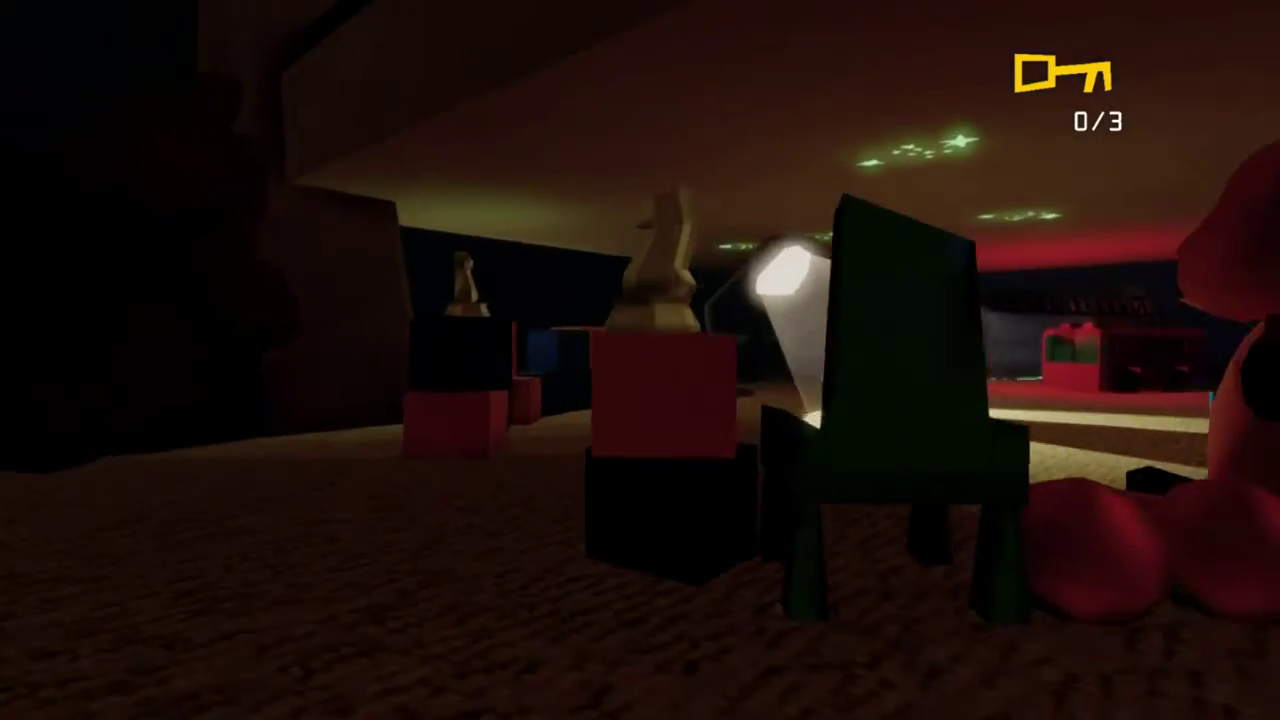
key(w)
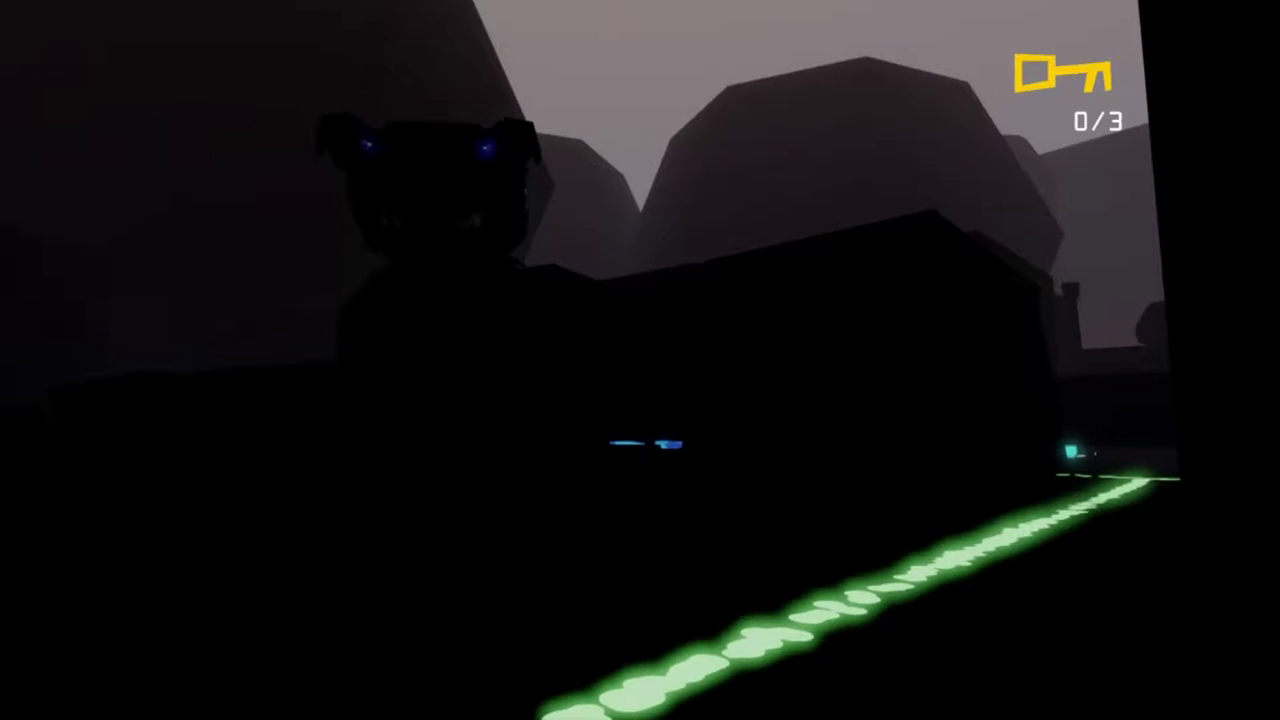
Step: Follow the glowing trail to the glowing chest and open it for the key
key(w)
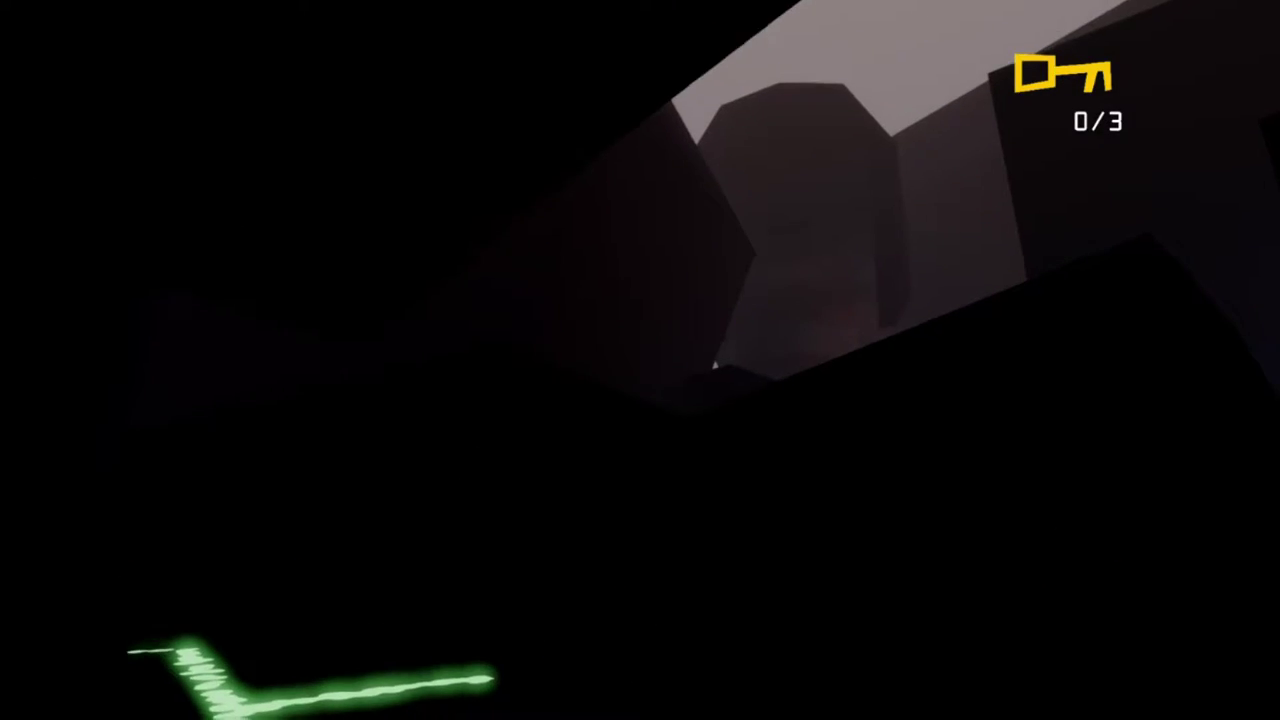
key(w)
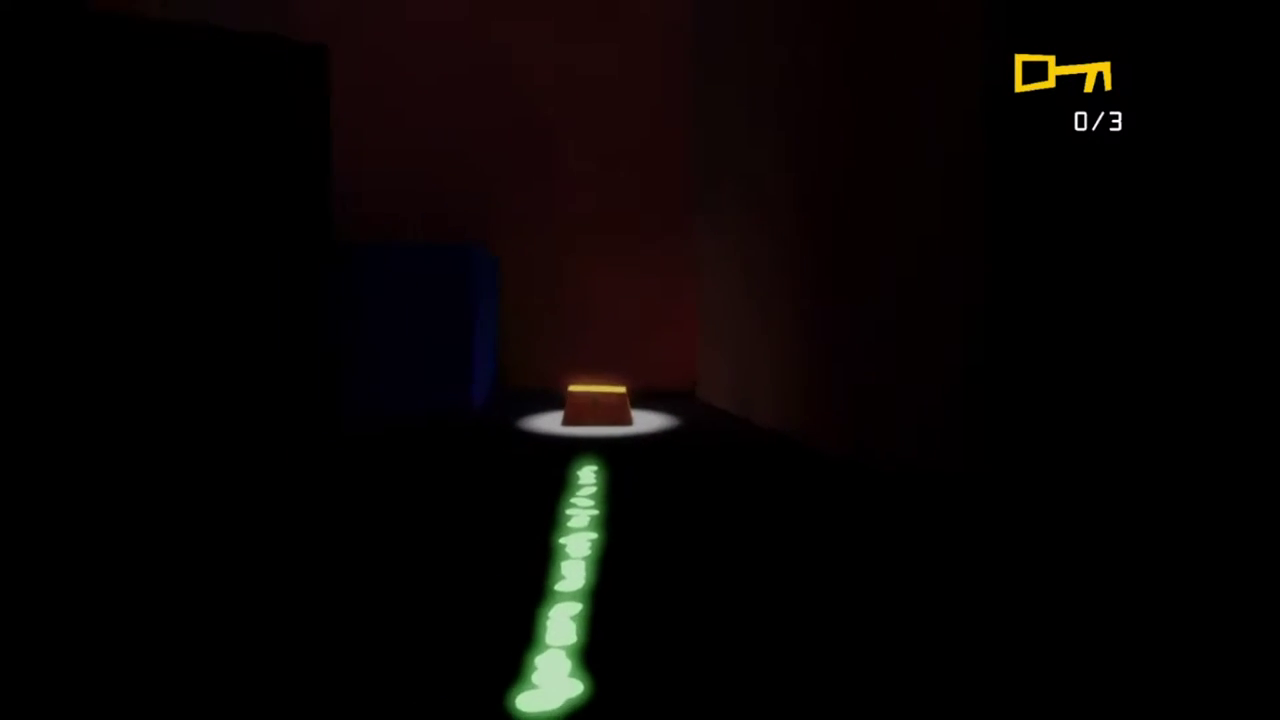
key(w)
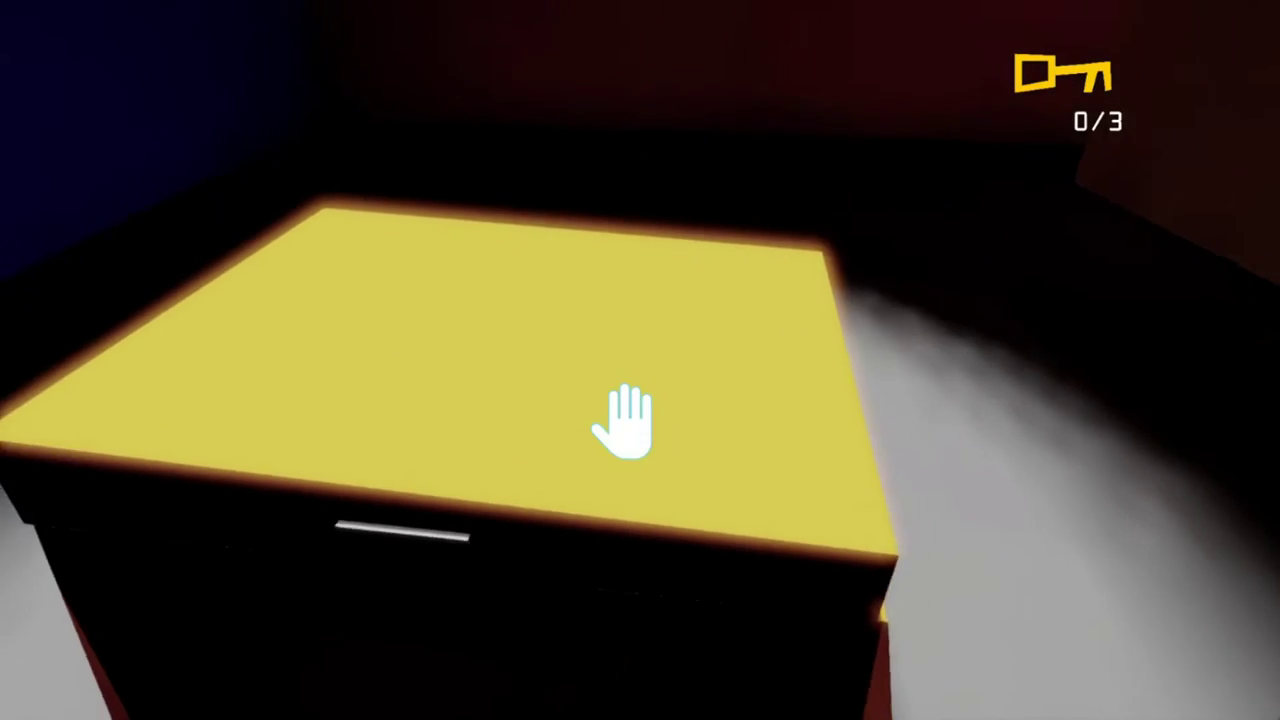
click(623, 420)
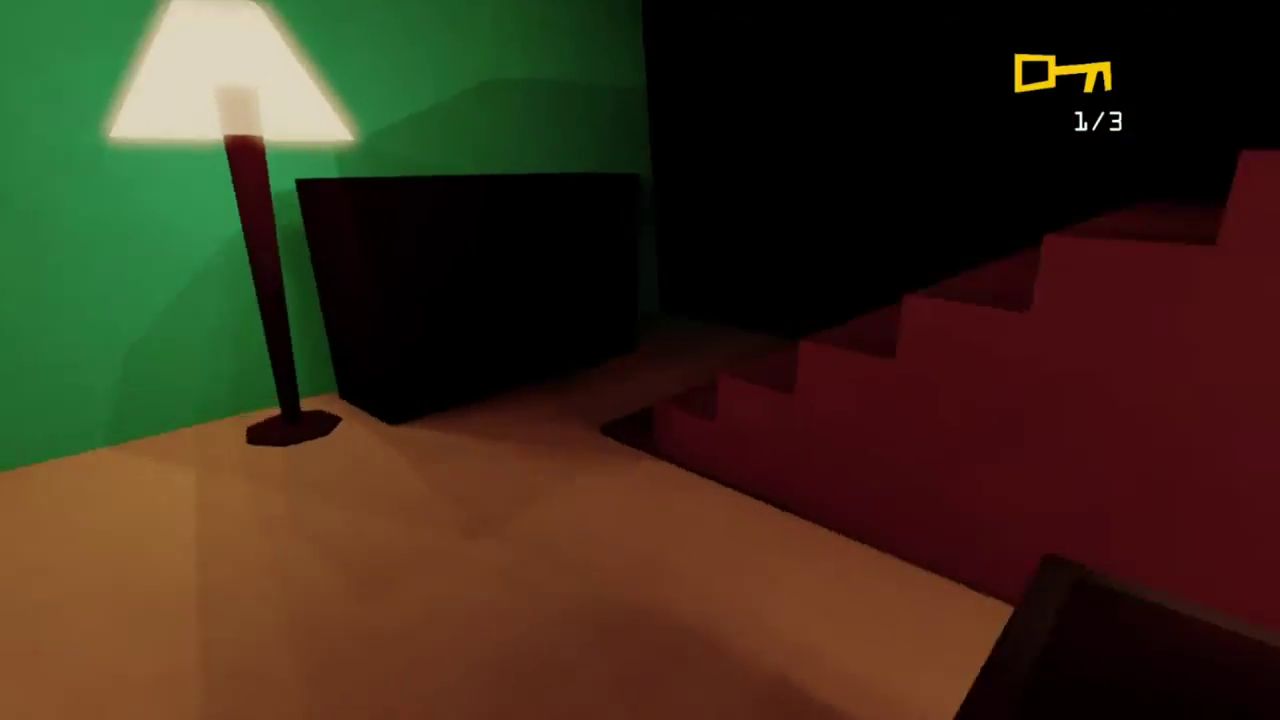
Step: Climb the red staircase and pass the bunk-bed room toward the wardrobe
key(w)
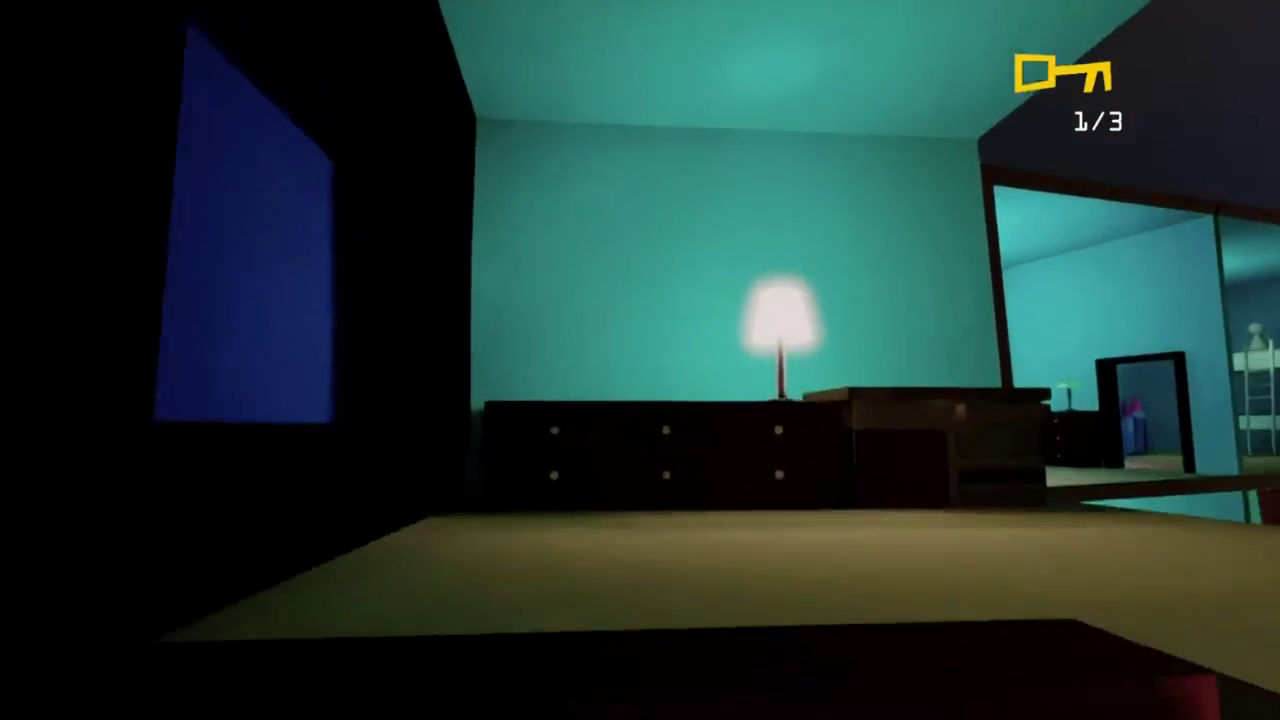
key(w)
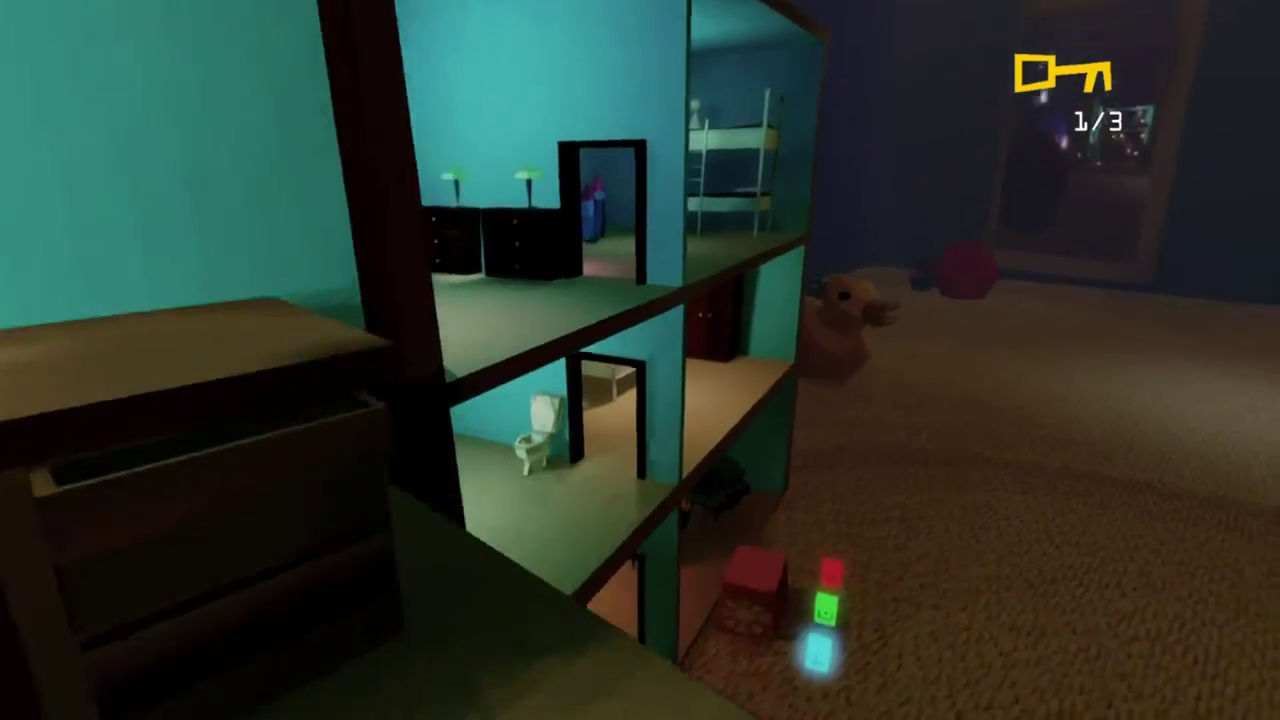
key(w)
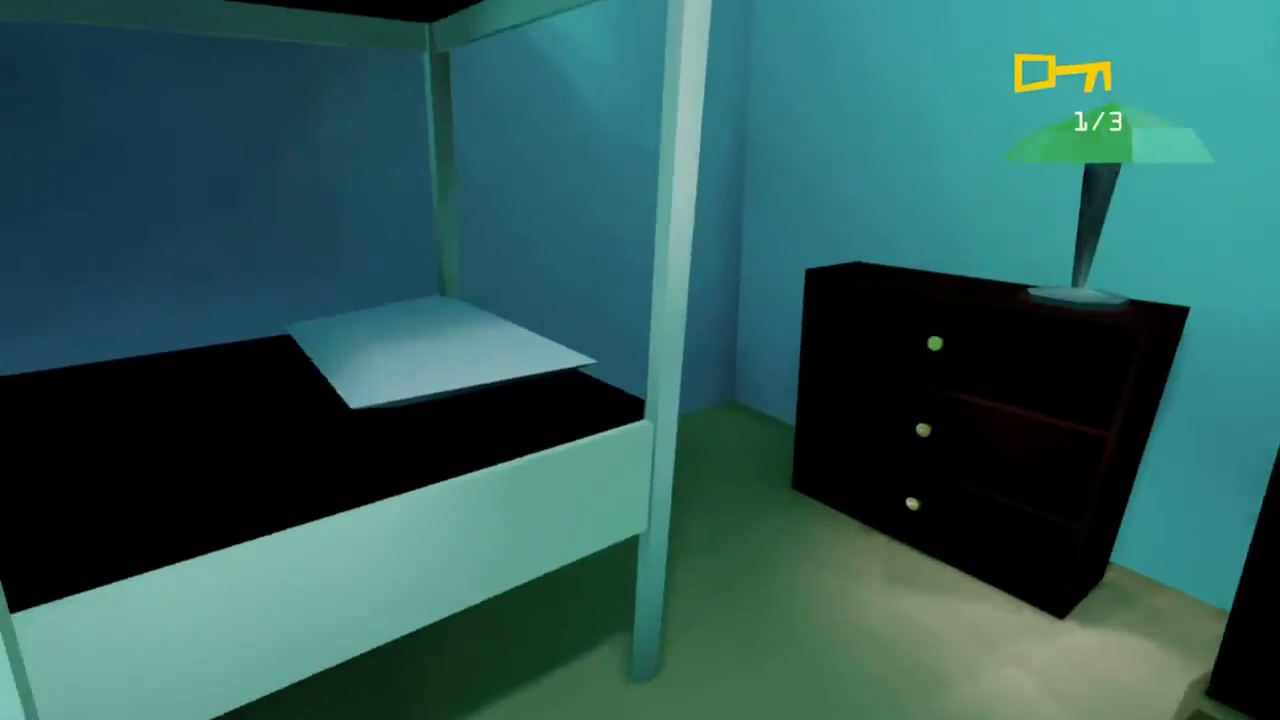
key(w)
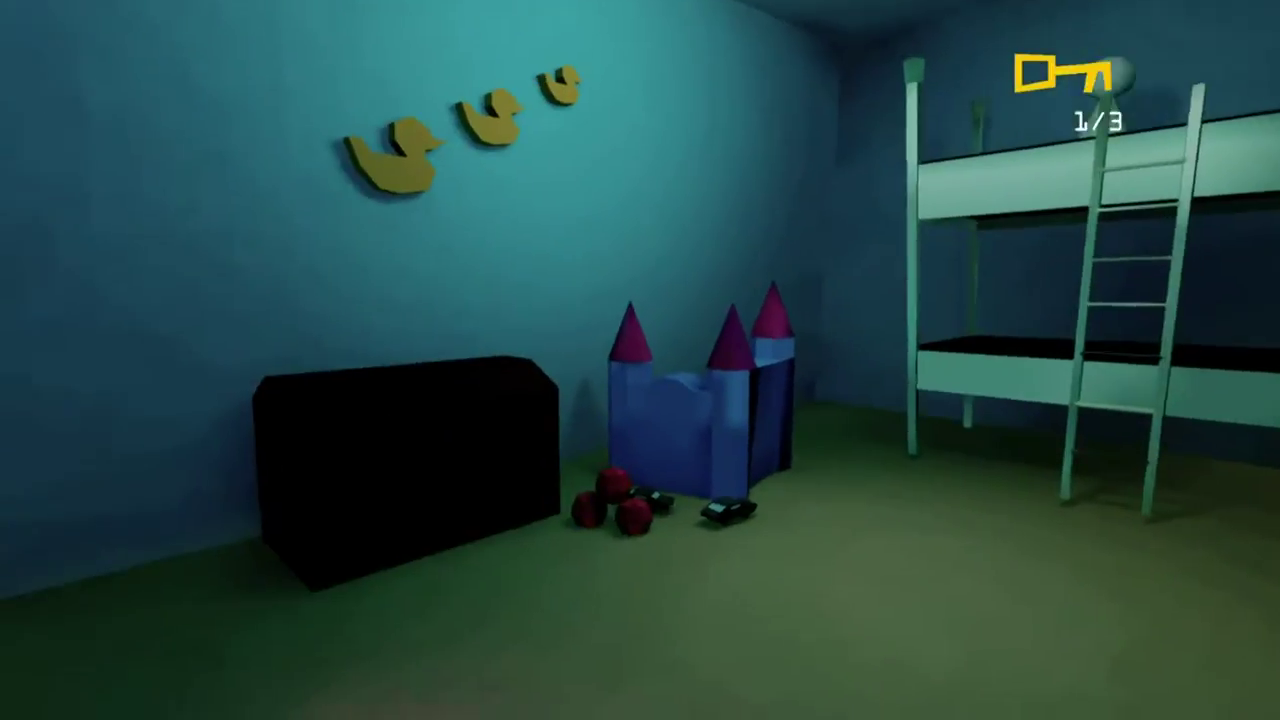
key(w)
key(w)
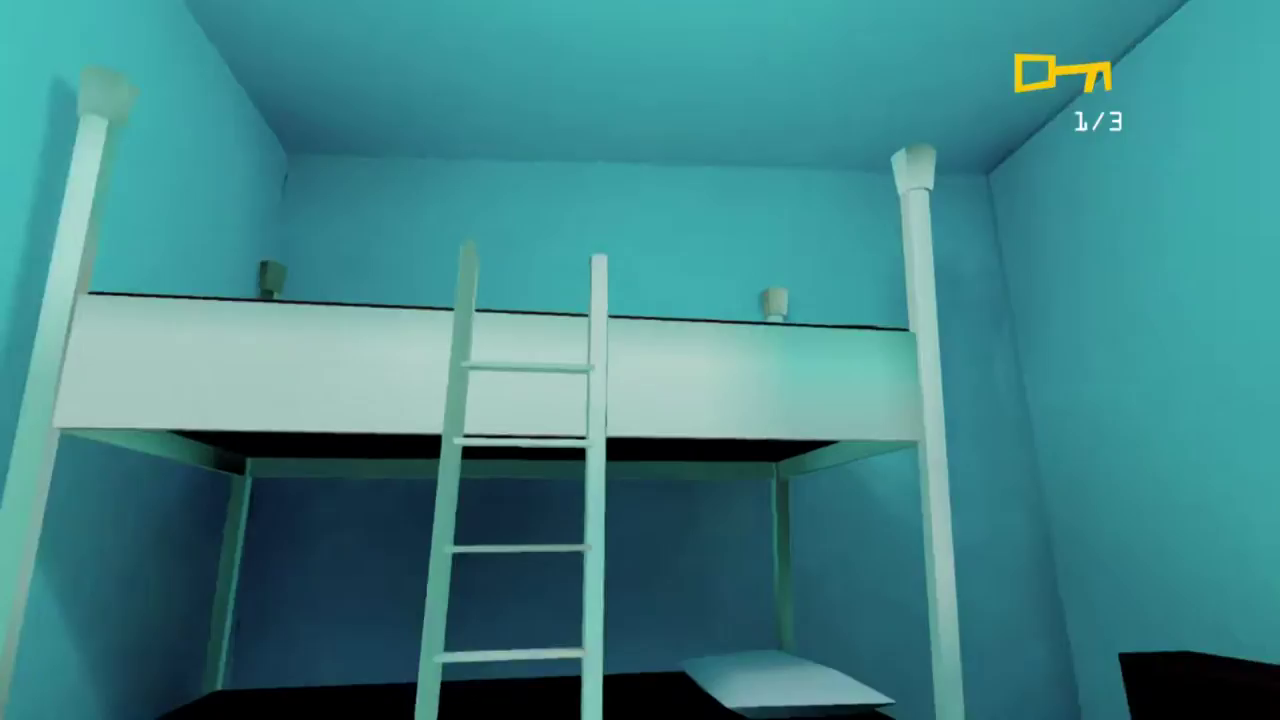
Step: Enter the toy-filled bedroom and look over the toys, castle and bunk bed
key(w)
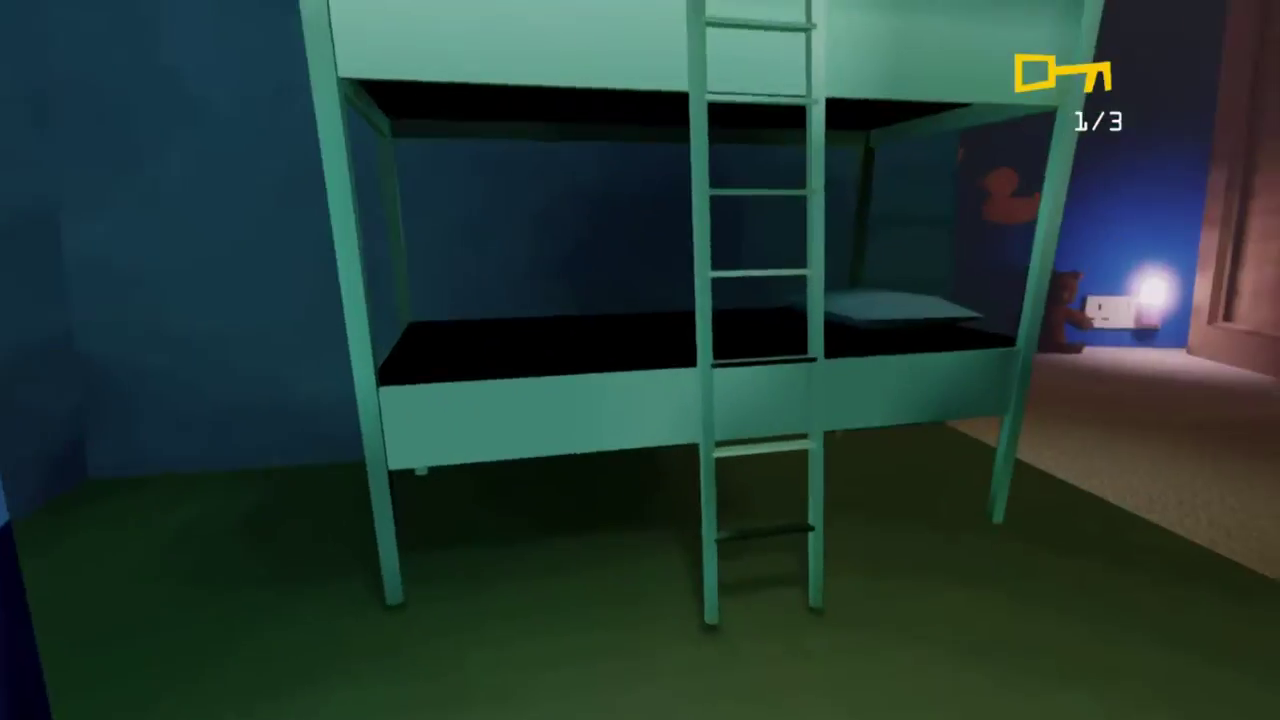
key(w)
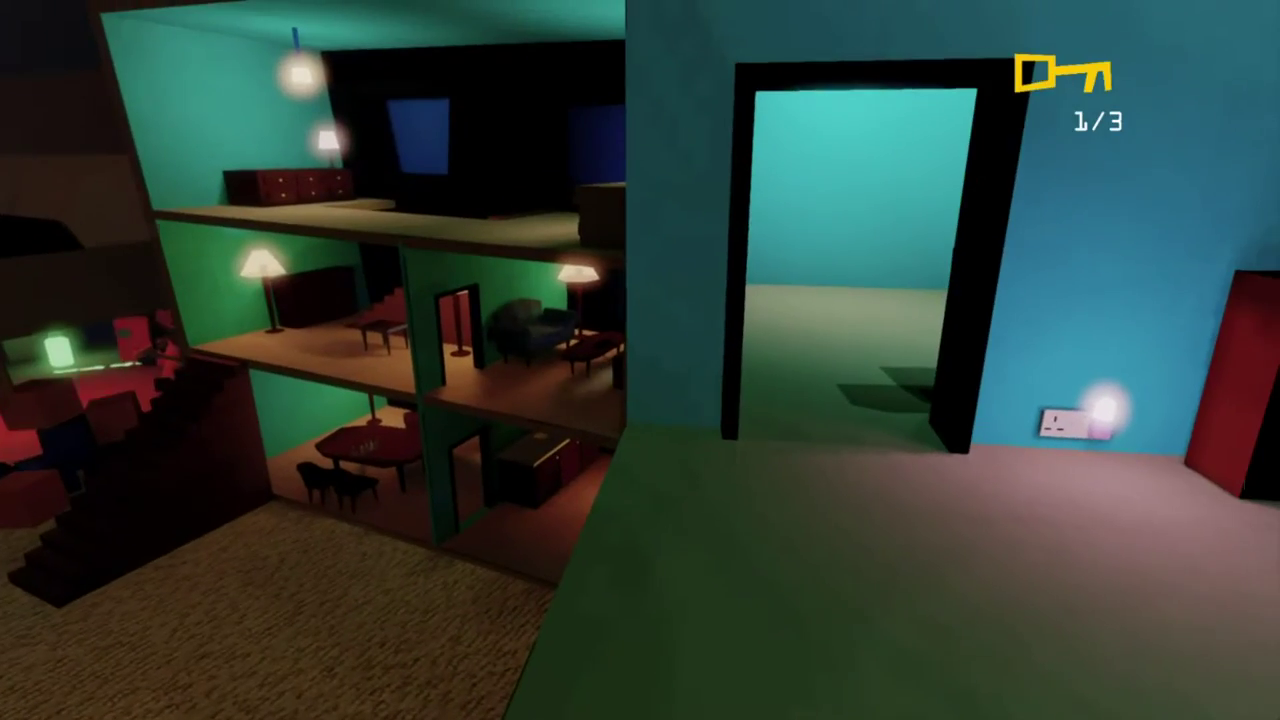
key(w)
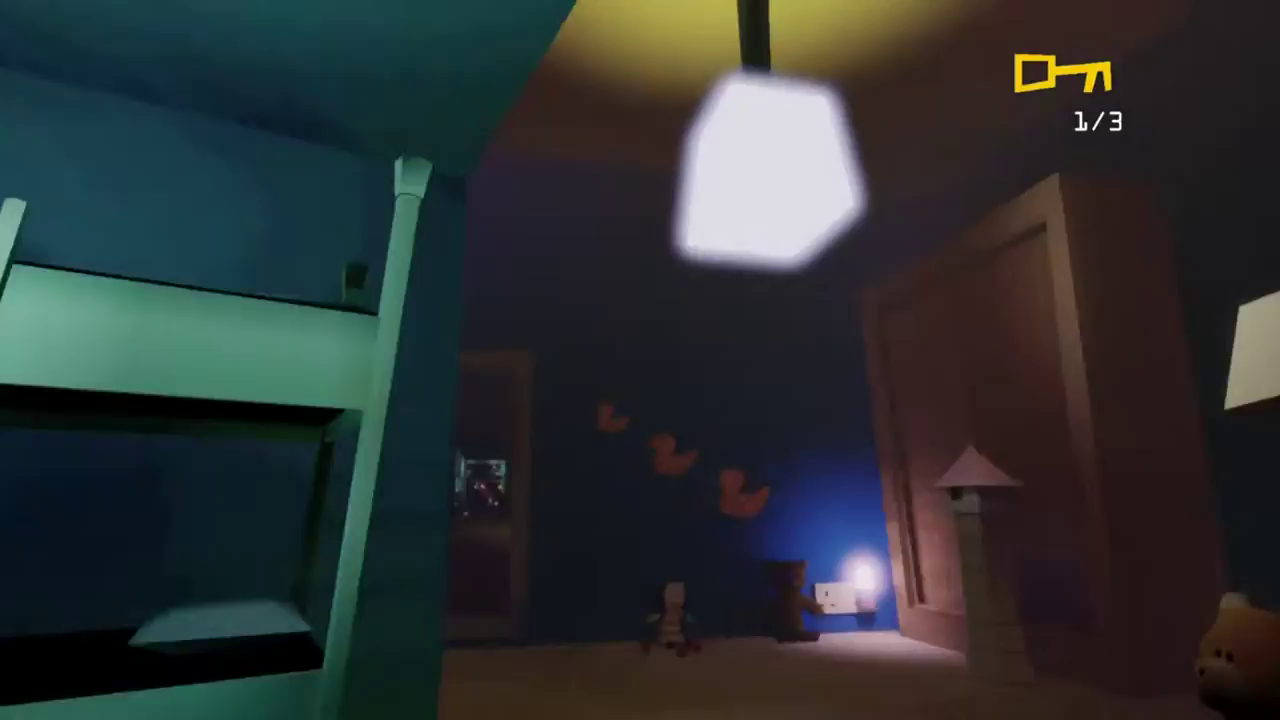
key(w)
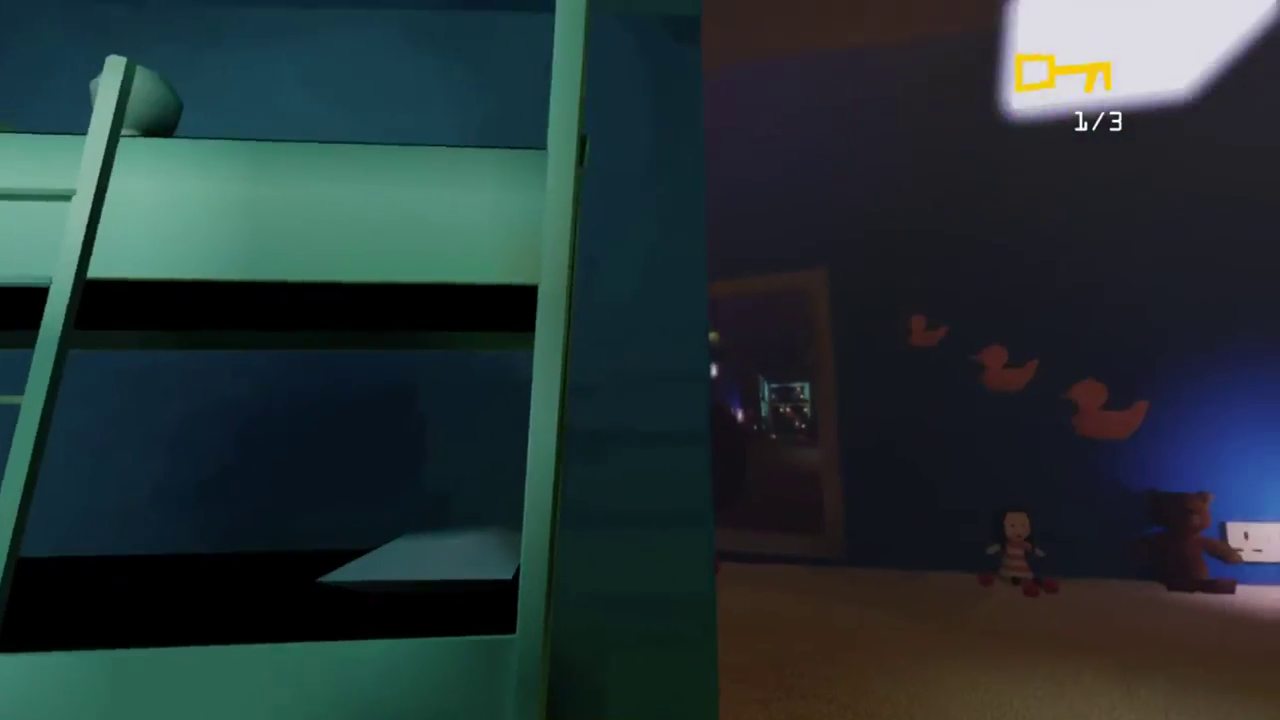
key(w)
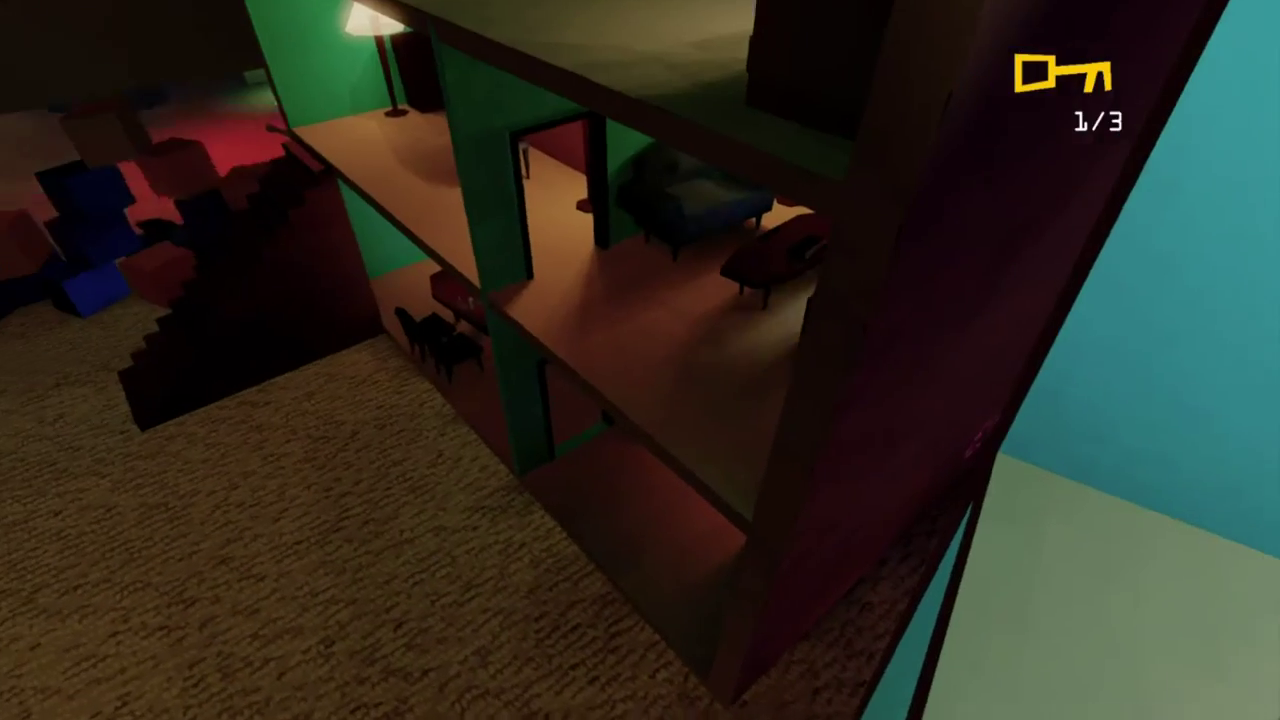
Step: Climb onto the dollhouse's top ledge, look over its floors, then drop onto the bed
key(w)
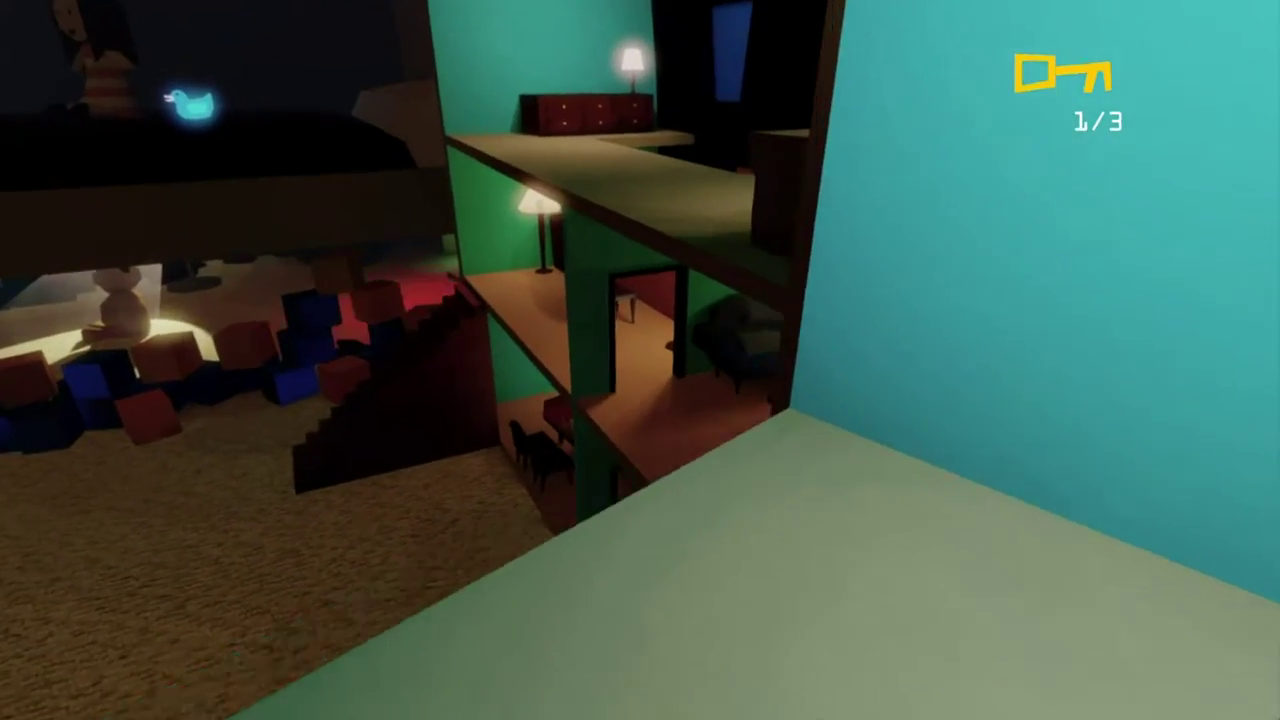
key(w)
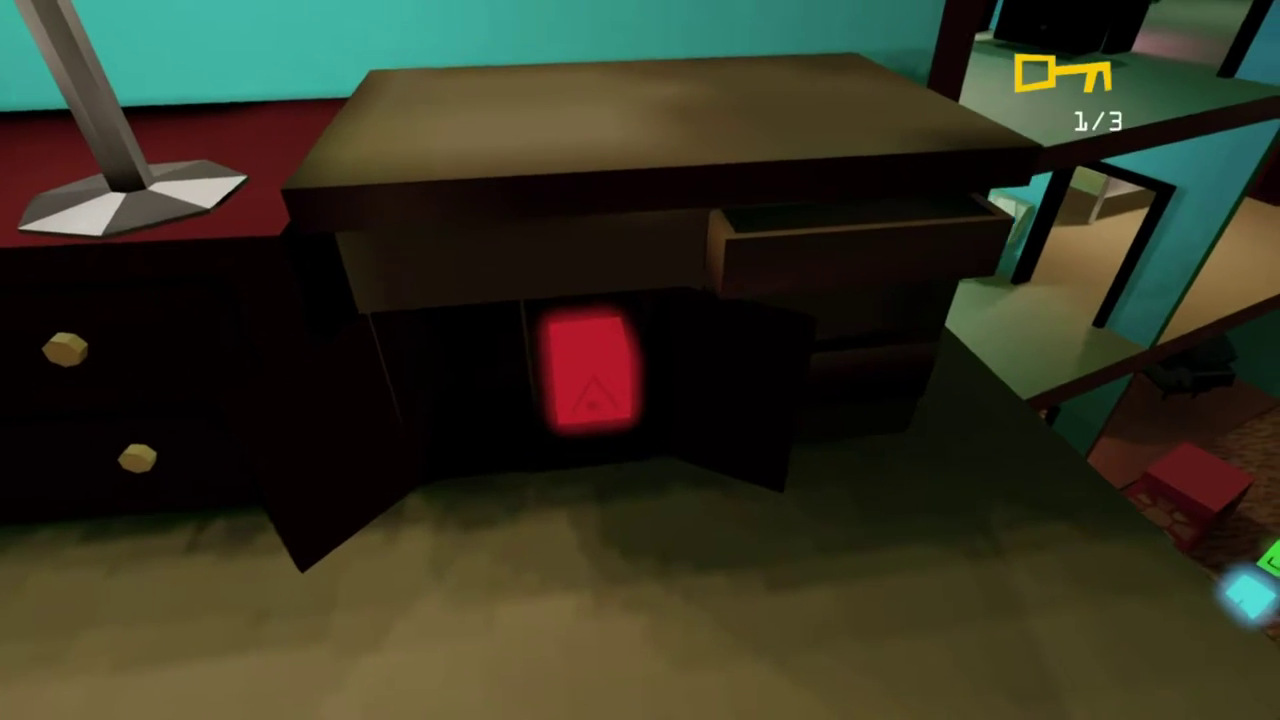
key(d)
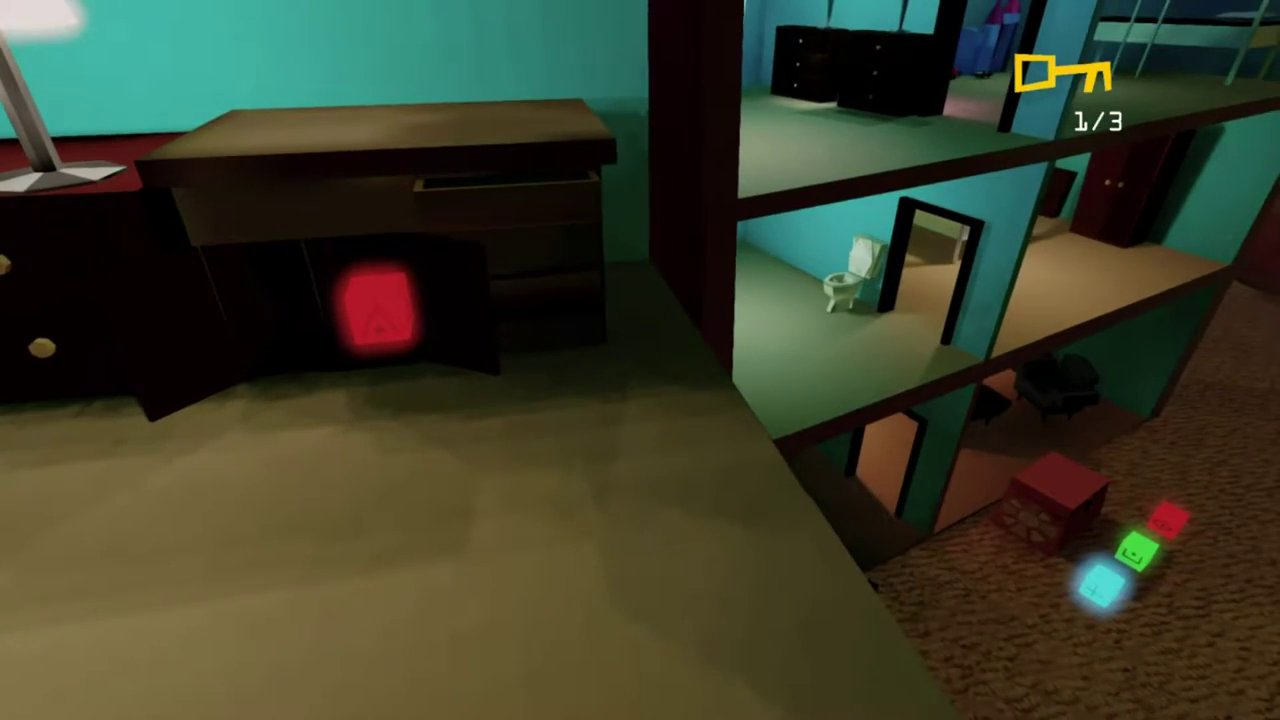
key(s)
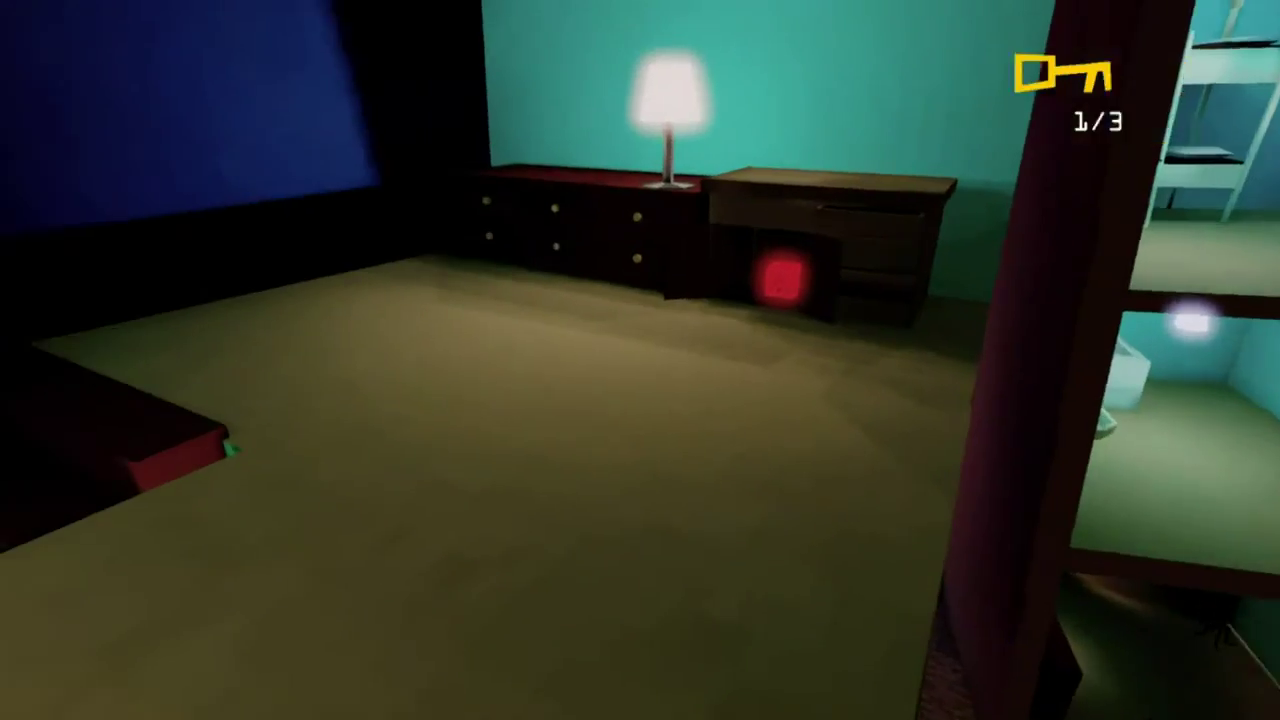
key(w)
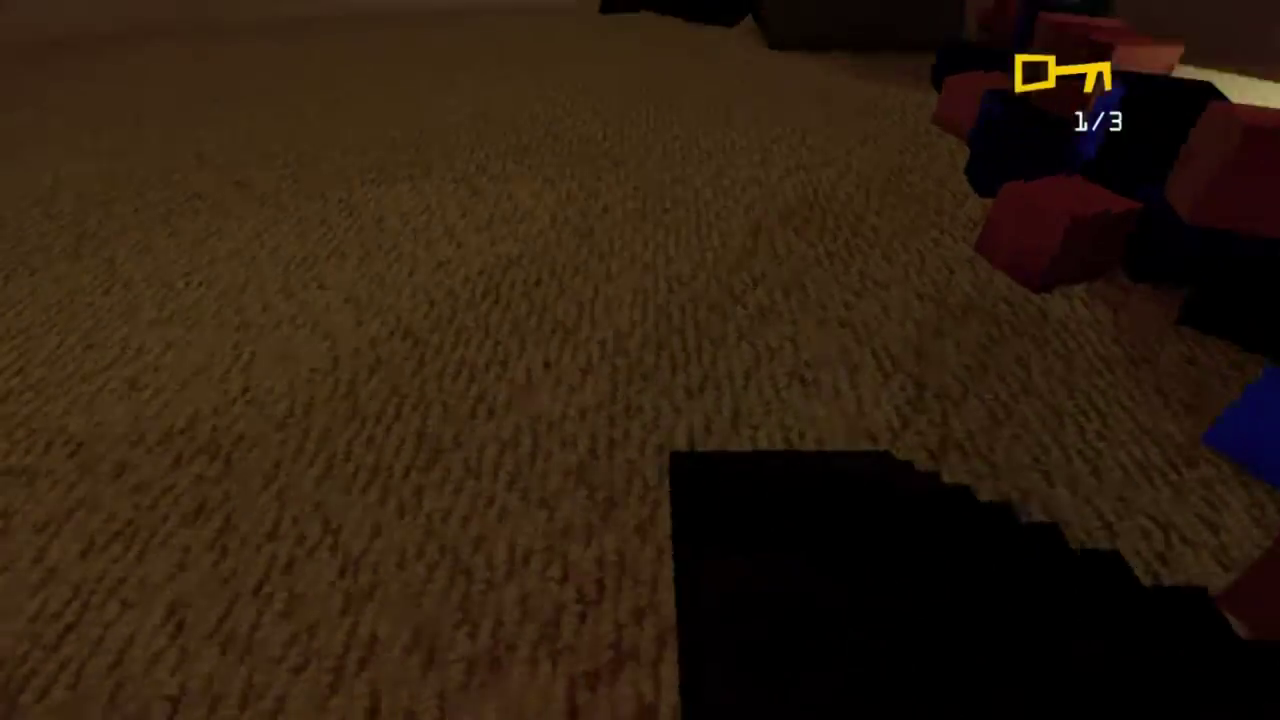
Step: Approach the glowing symbol cubes and rotate the red cube to a new symbol
key(w)
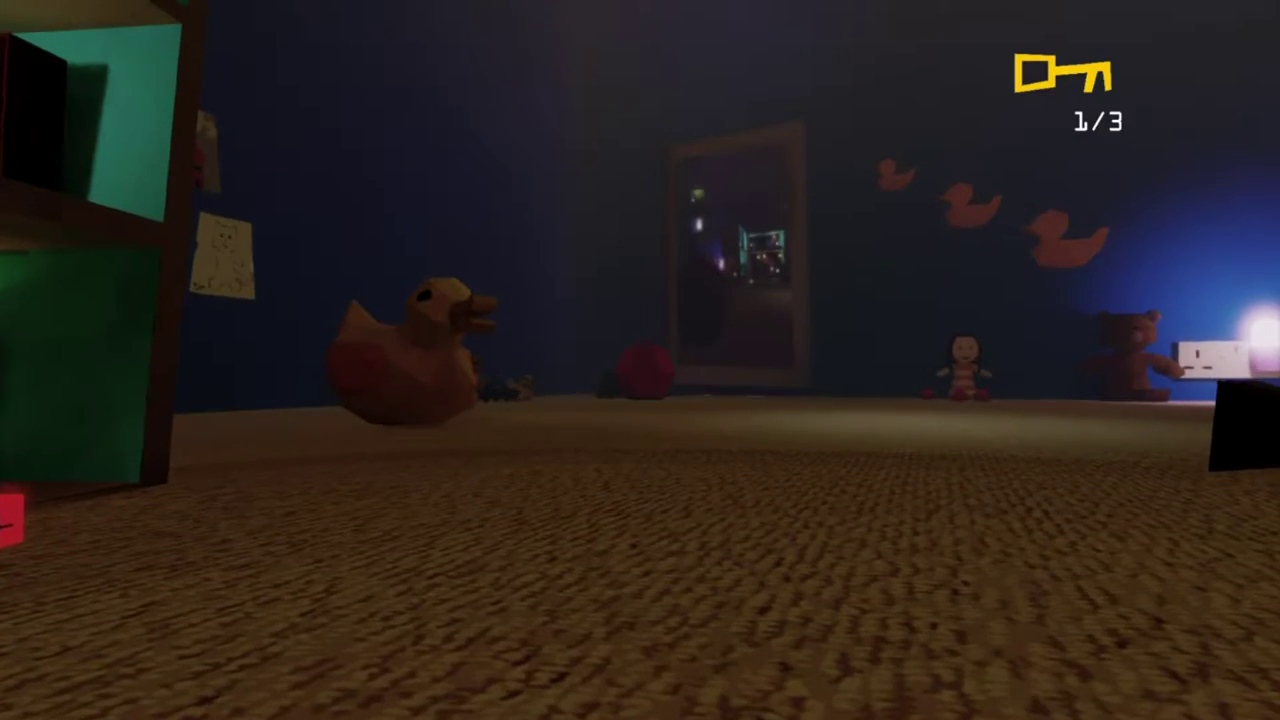
key(w)
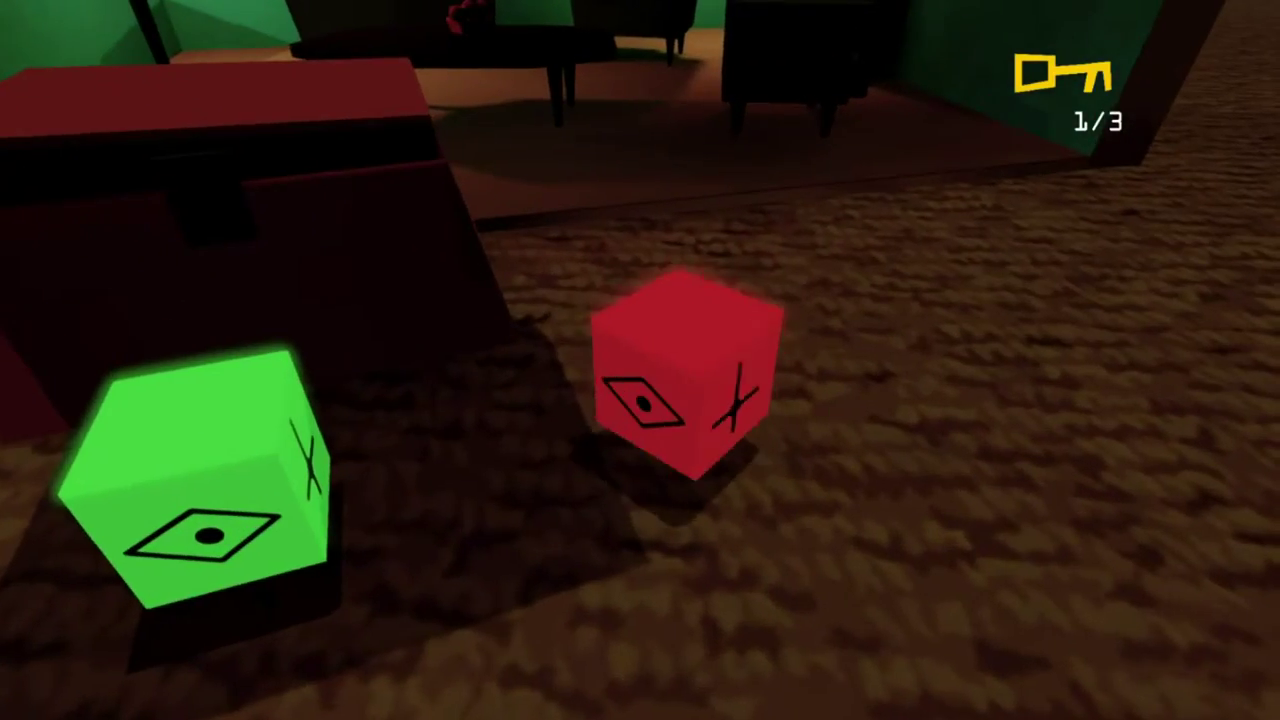
click(640, 360)
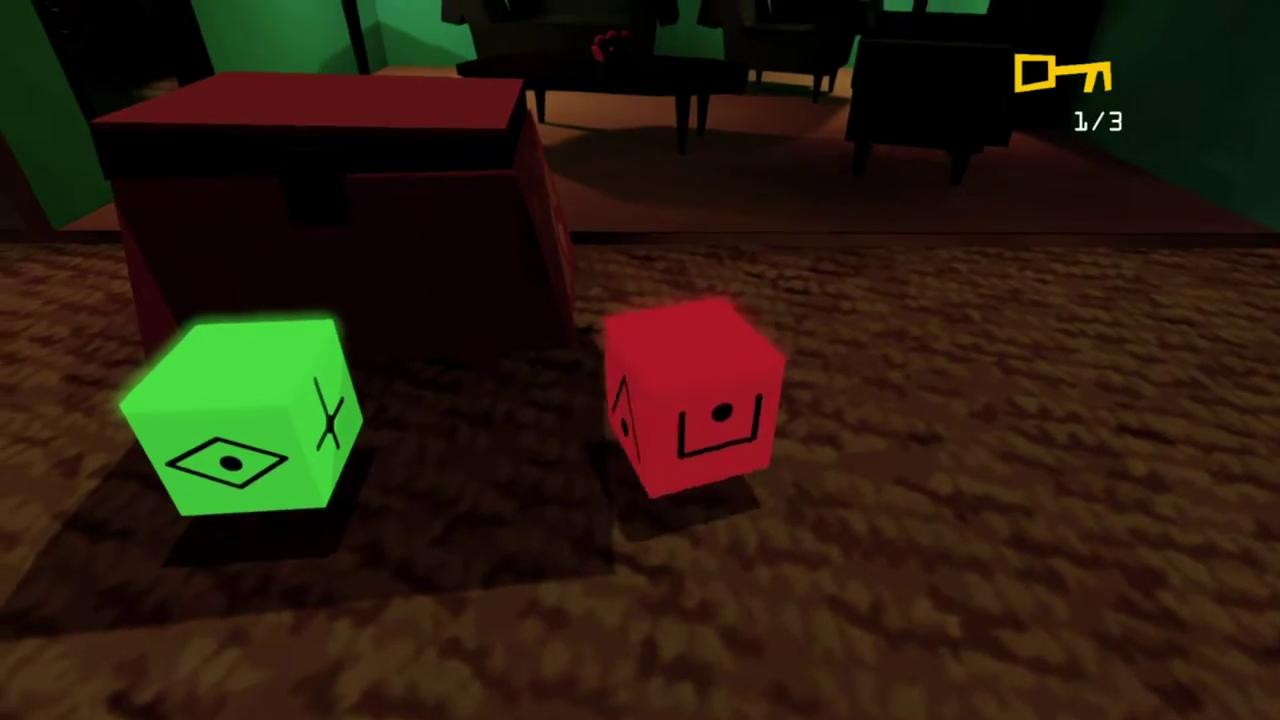
key(a)
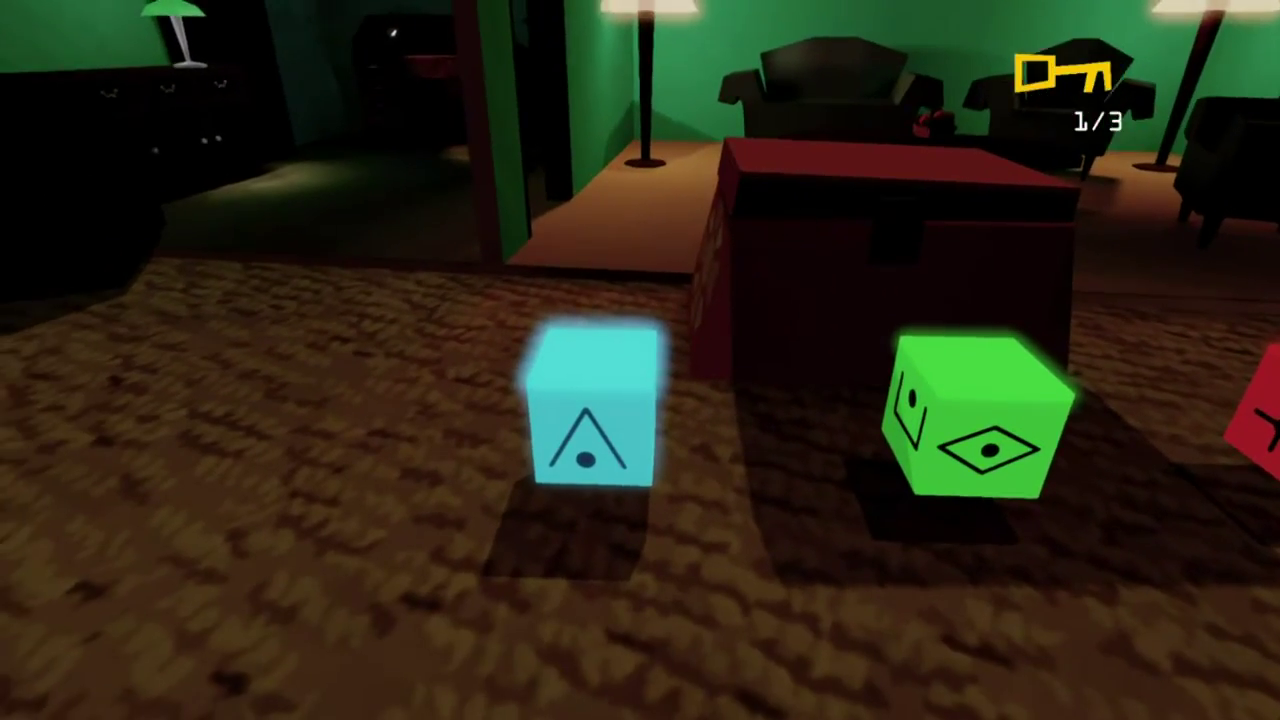
key(a)
Step: Collect the key from the opened chest and move away across the room
key(s)
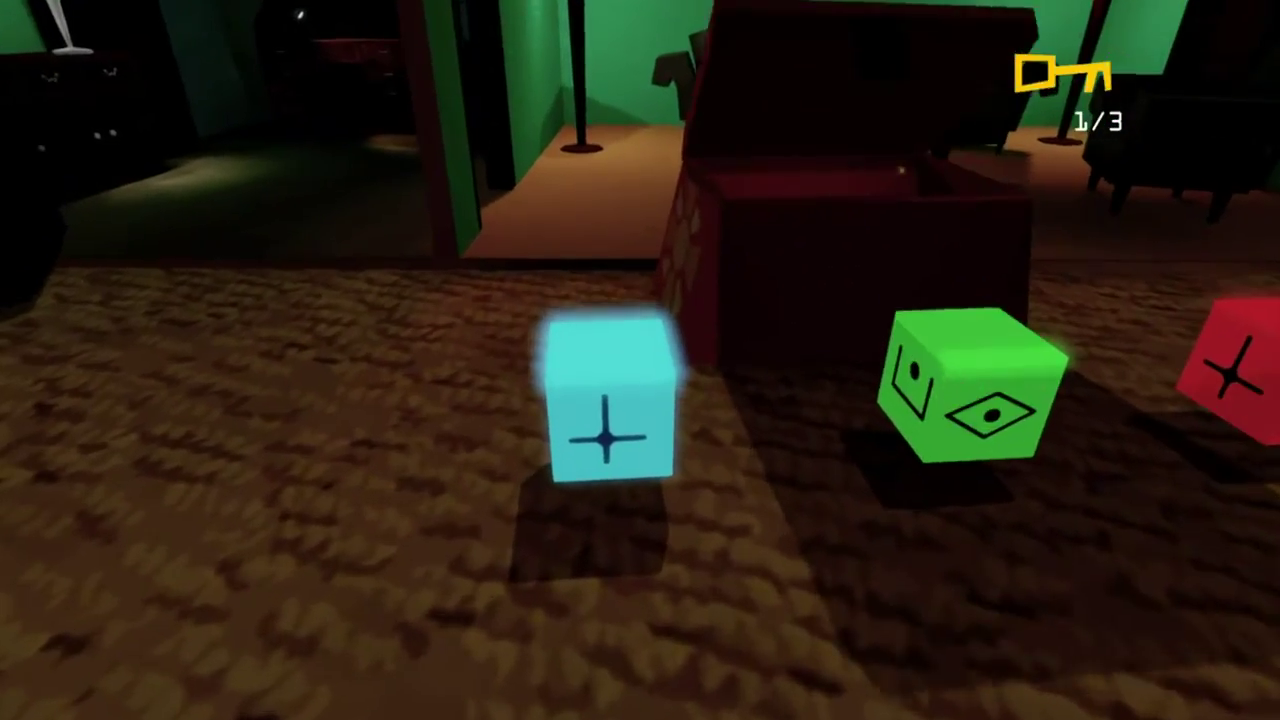
key(w)
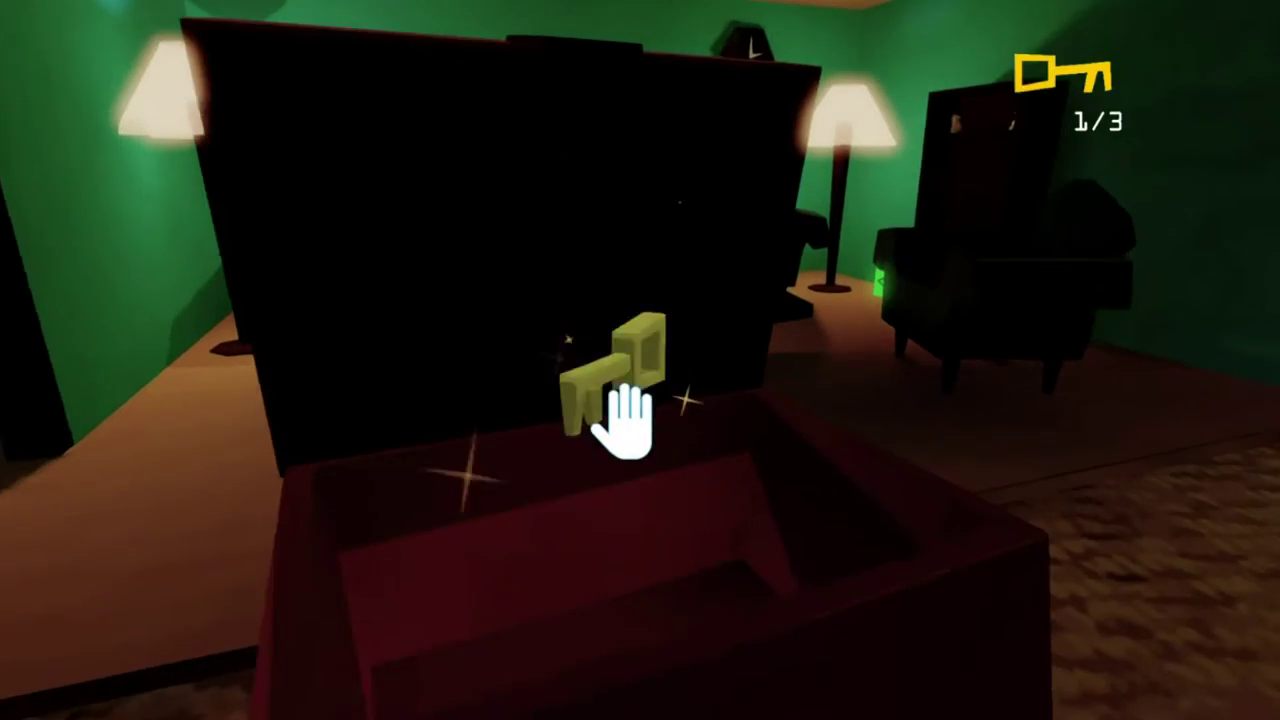
click(623, 420)
key(s)
key(a)
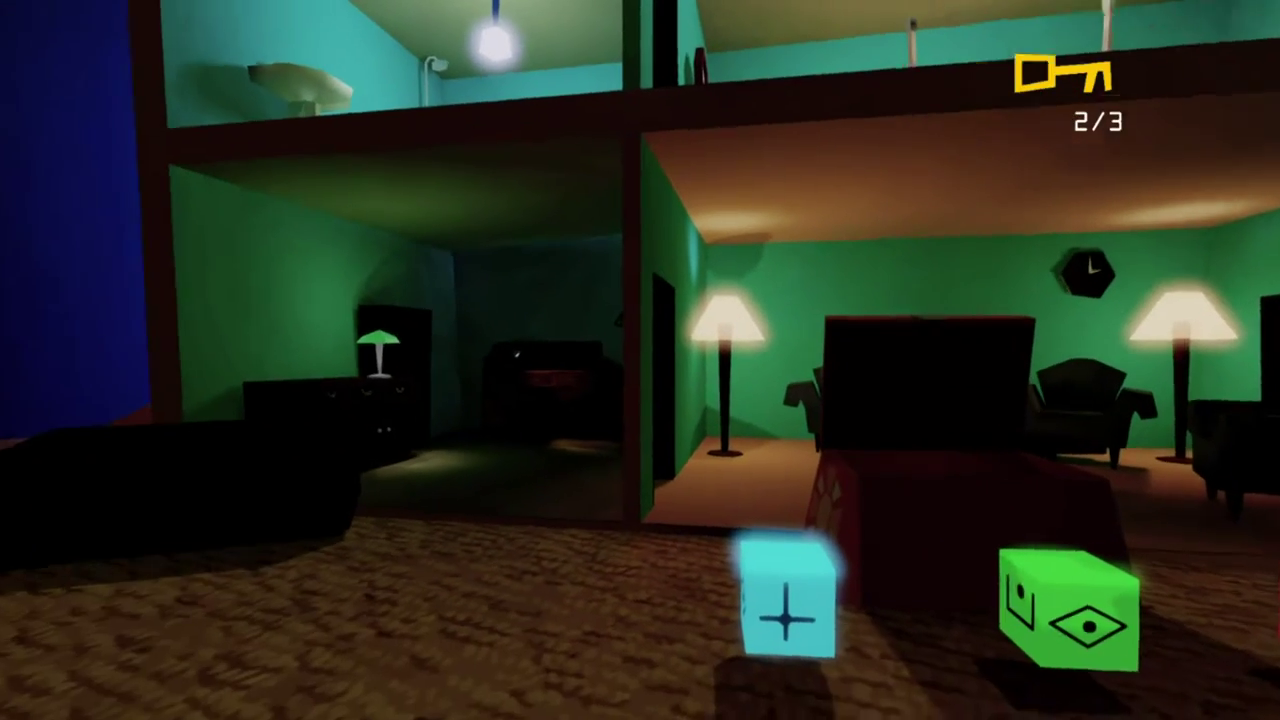
key(a)
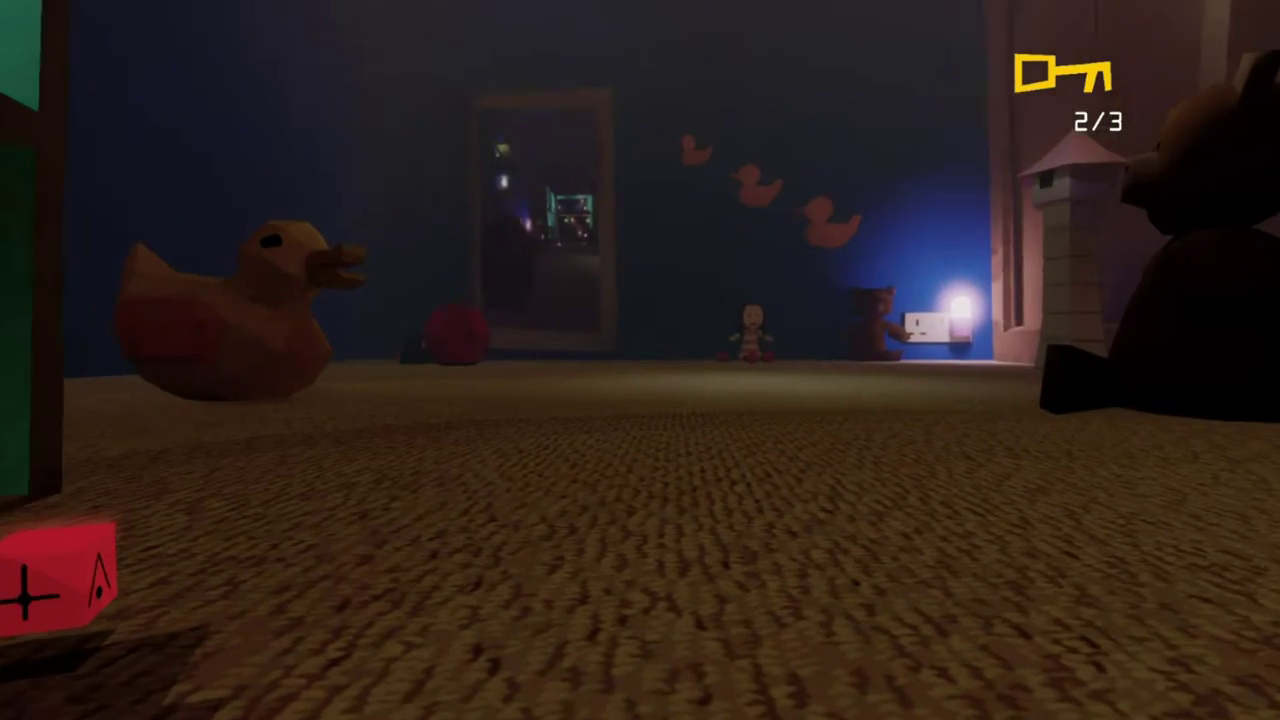
Step: Cross the toy-room floor past the dollhouses toward the mirror and red ball
key(w)
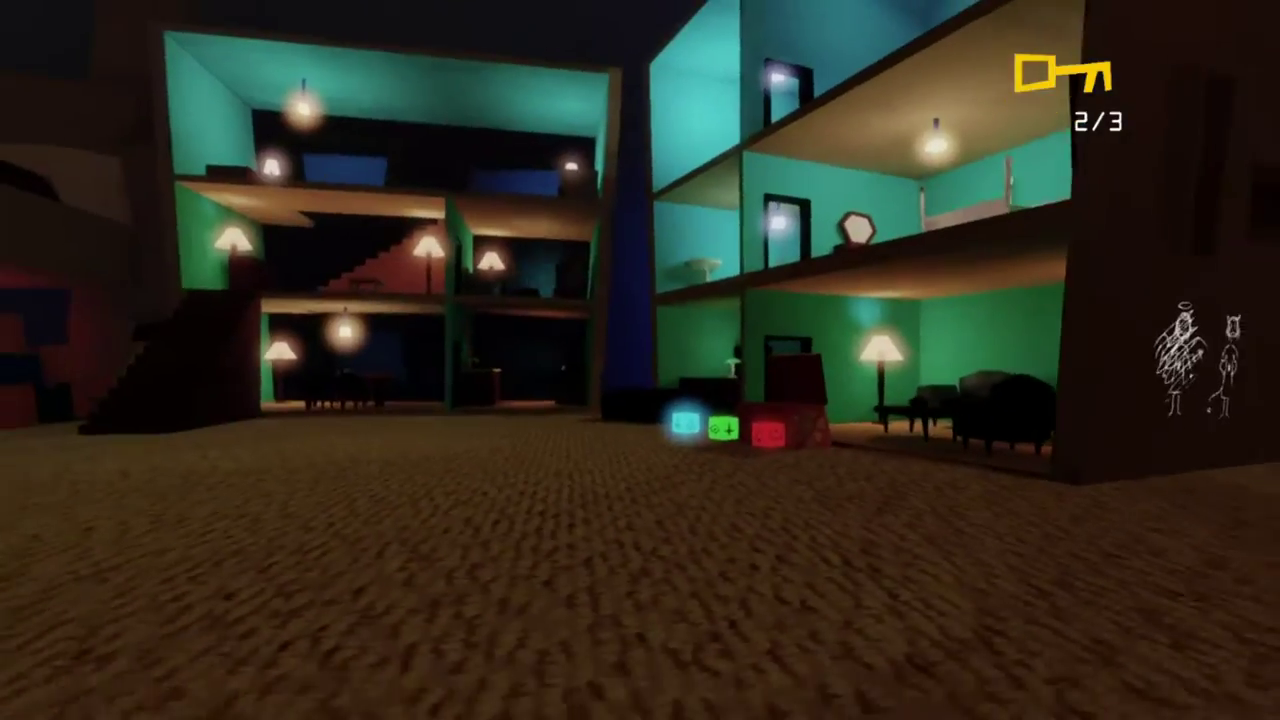
key(w)
key(w)
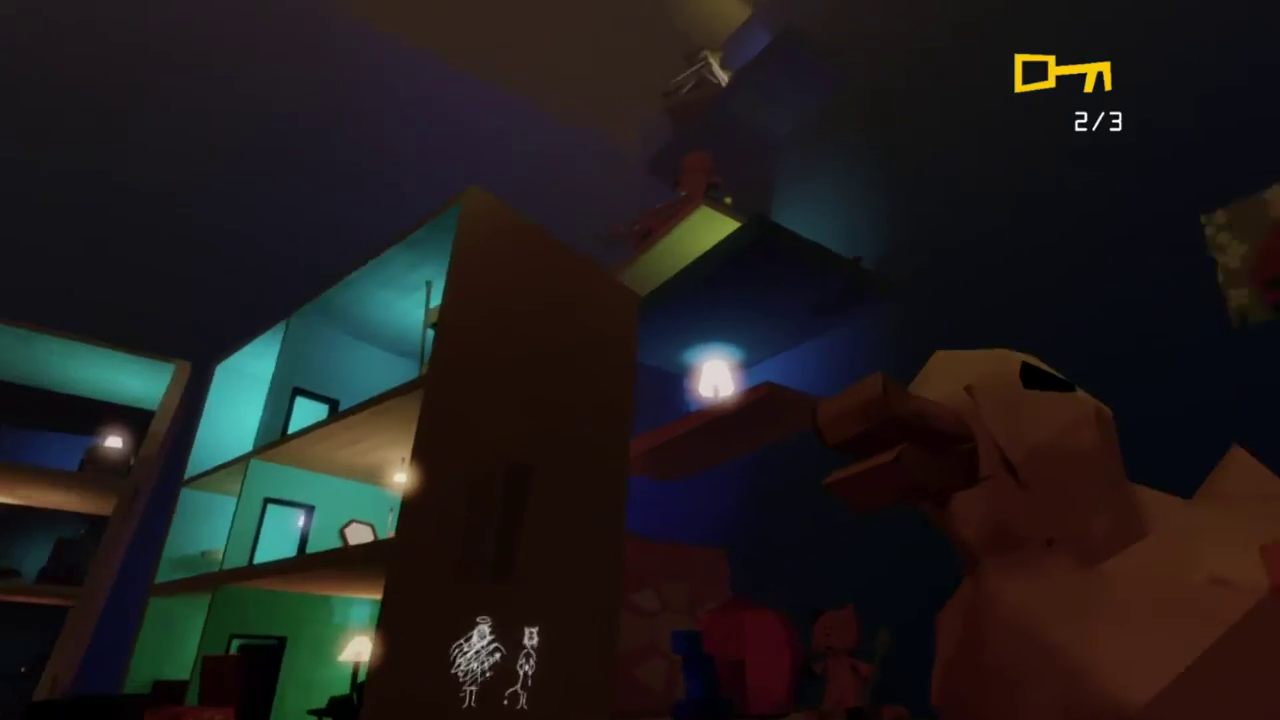
key(w)
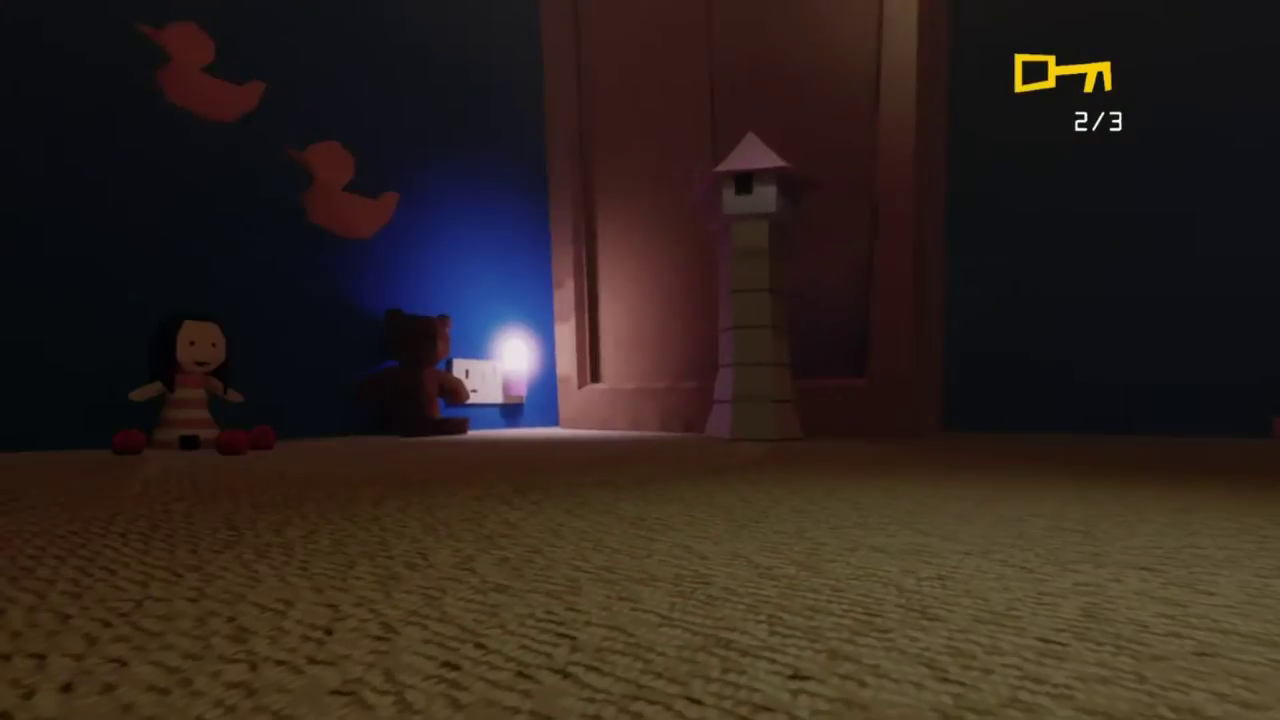
key(w)
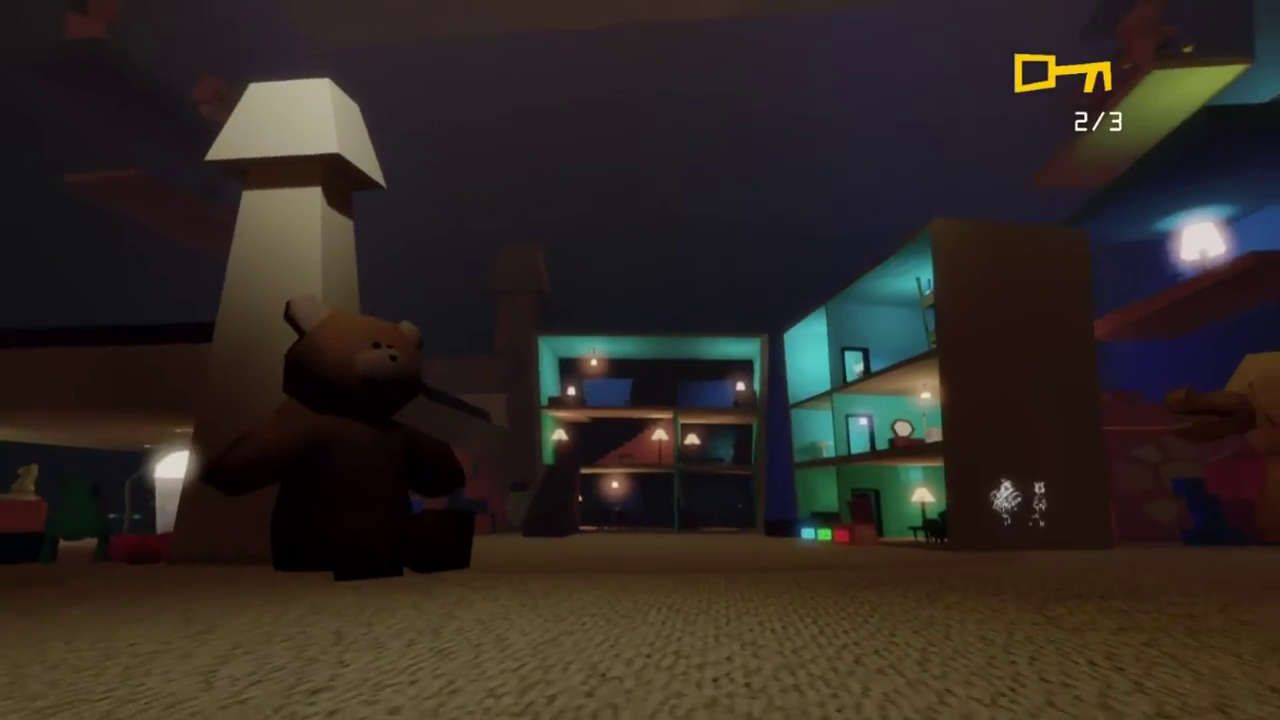
key(w)
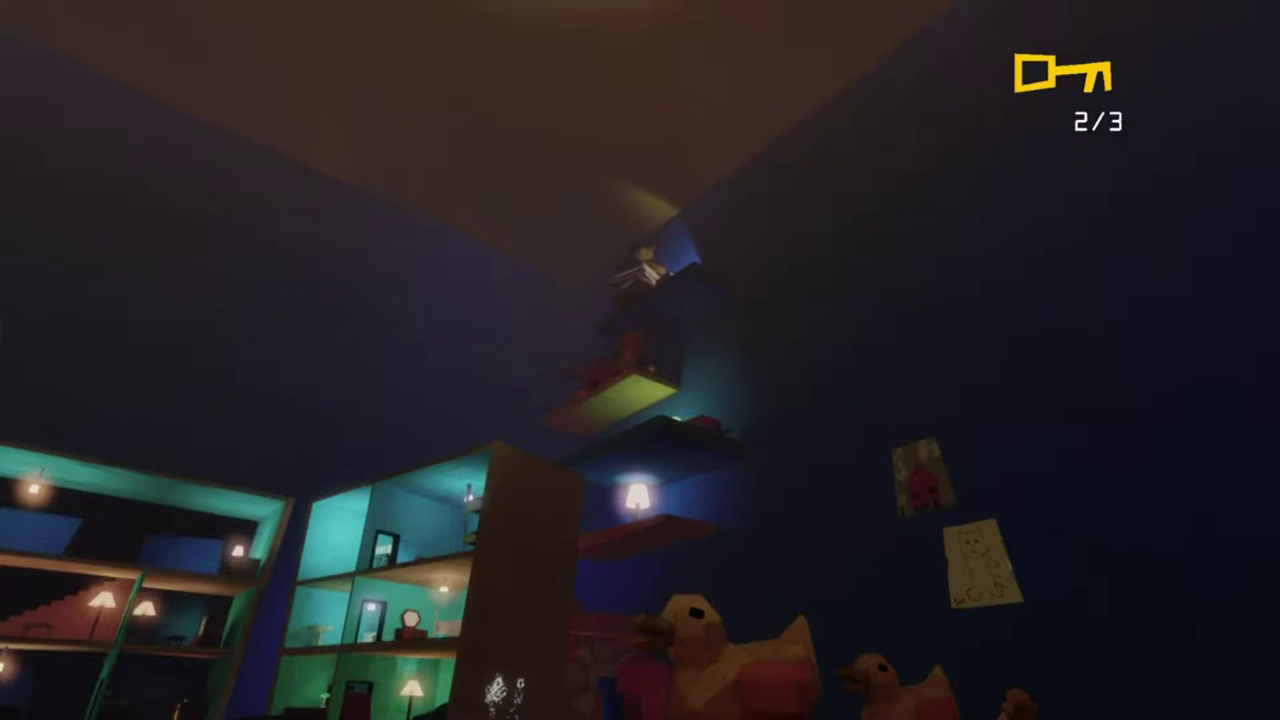
Step: Look around the shelves, door, teddy bear and doll, then take the yellow chest's key
key(d)
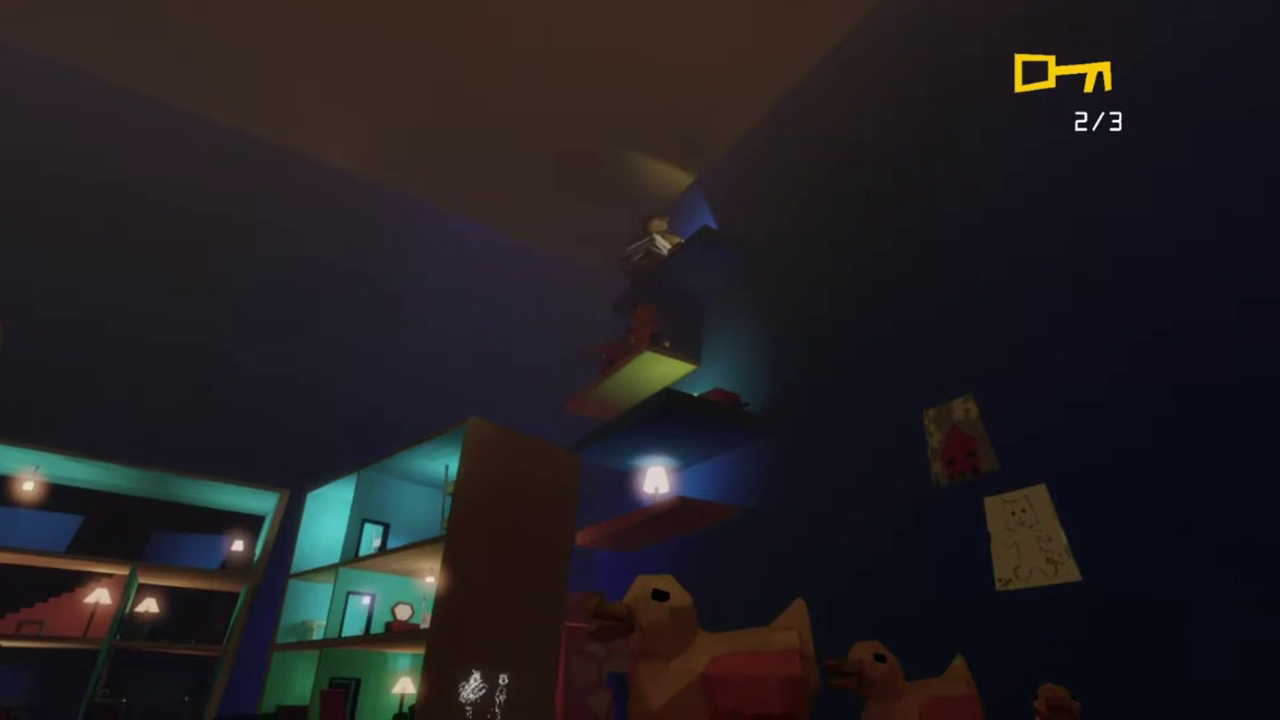
key(a)
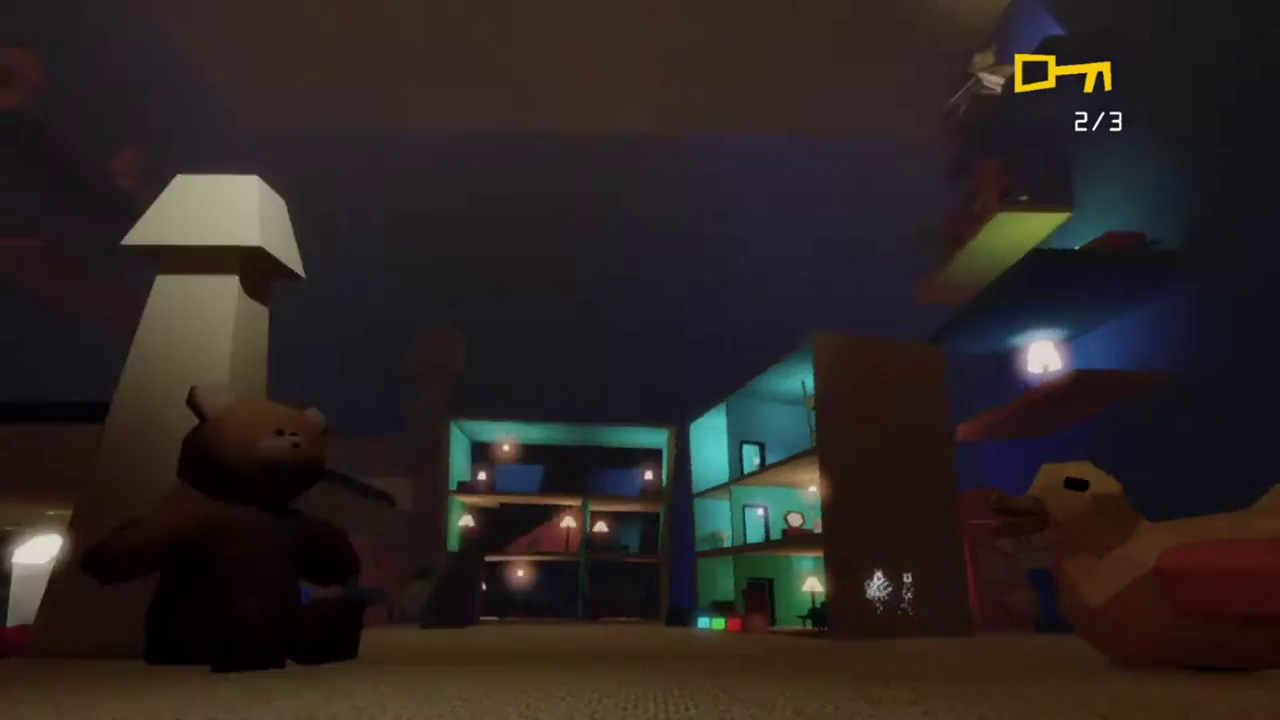
key(a)
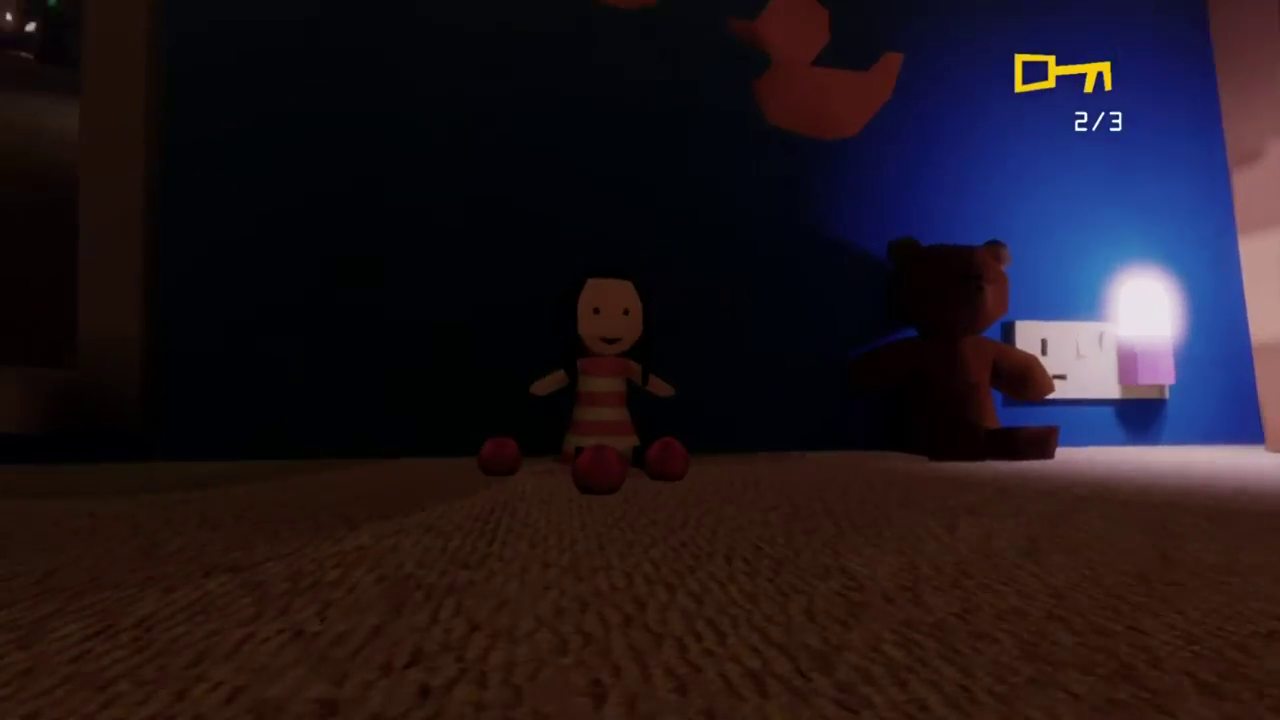
key(d)
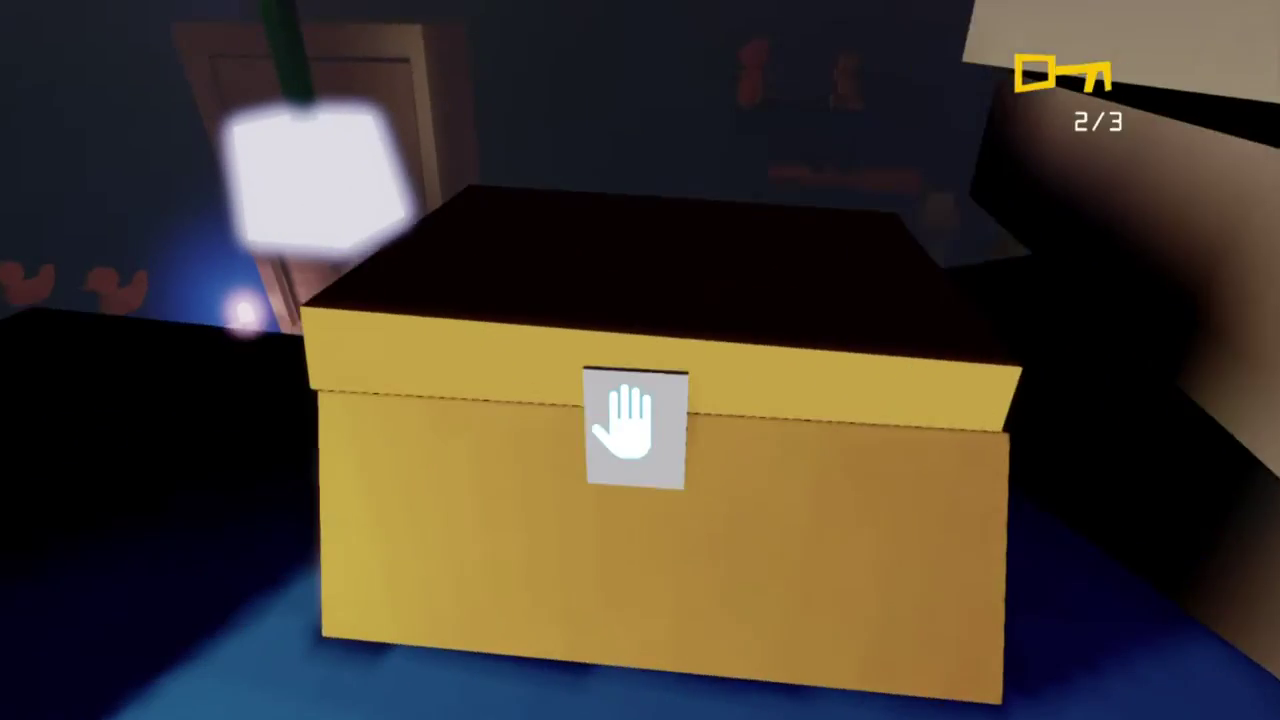
click(614, 429)
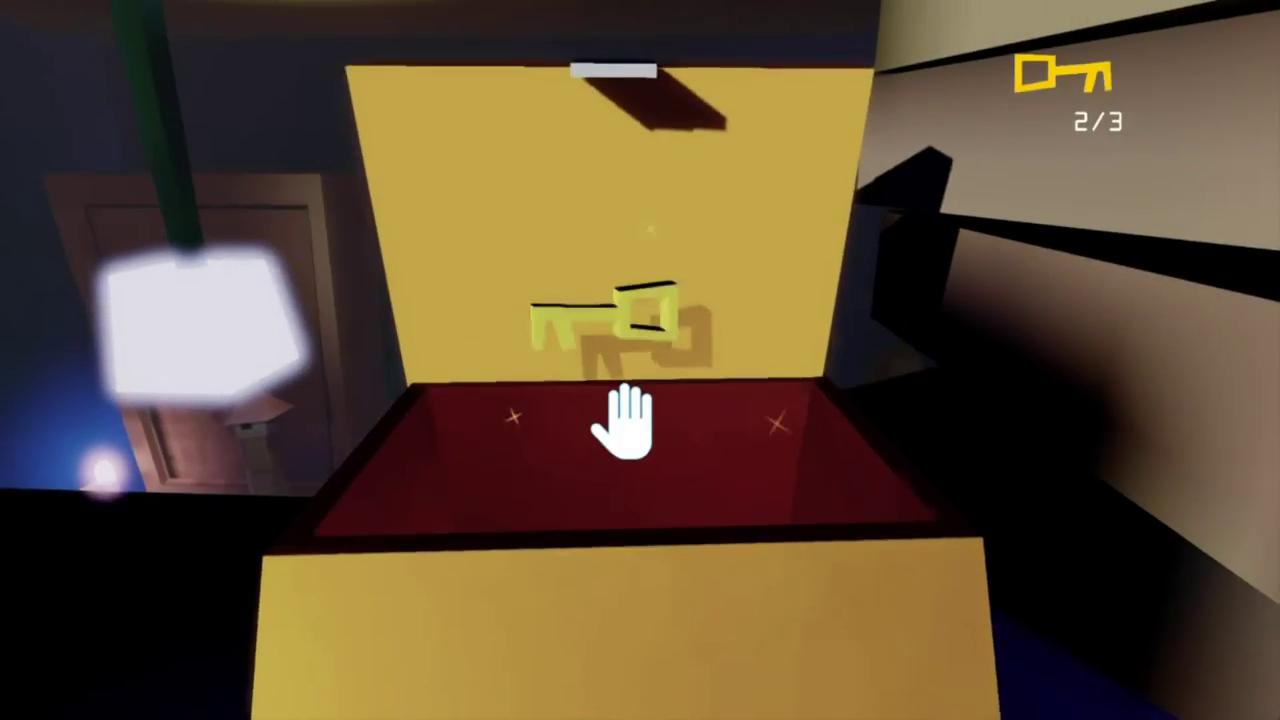
click(622, 424)
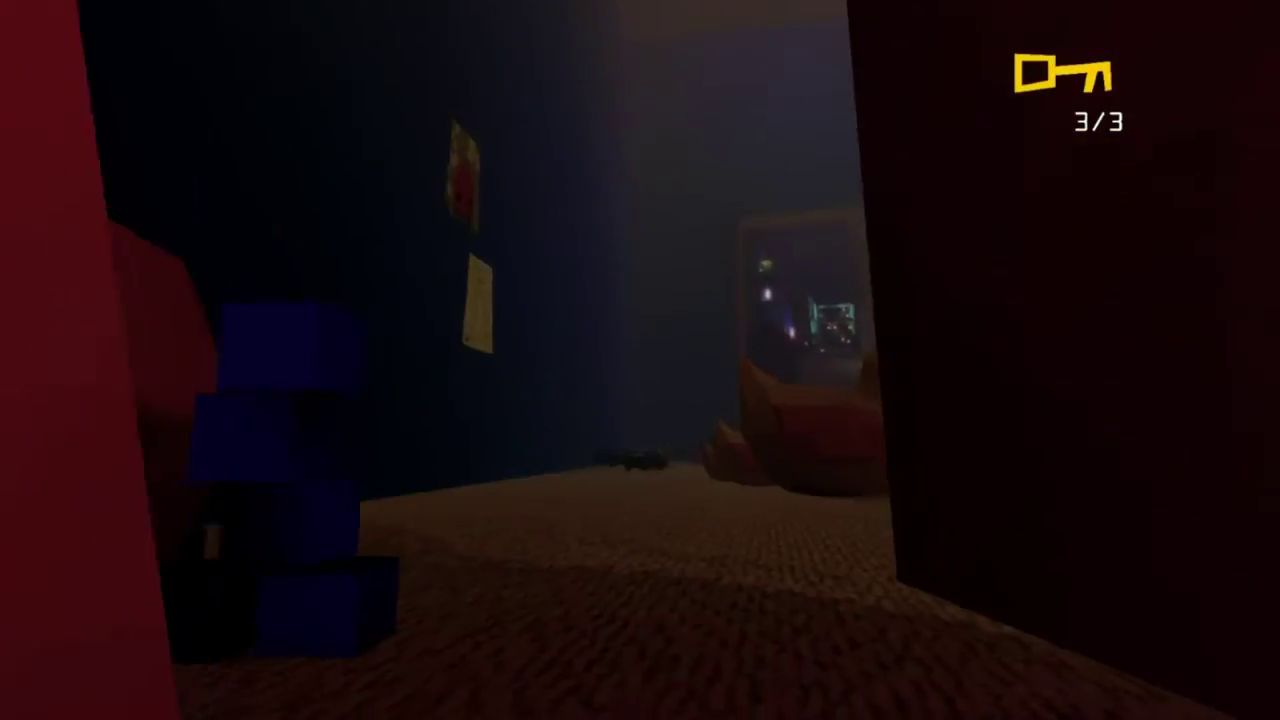
Step: Walk past the rubber duck and doll into the cabinet toward the cyan cube
key(w)
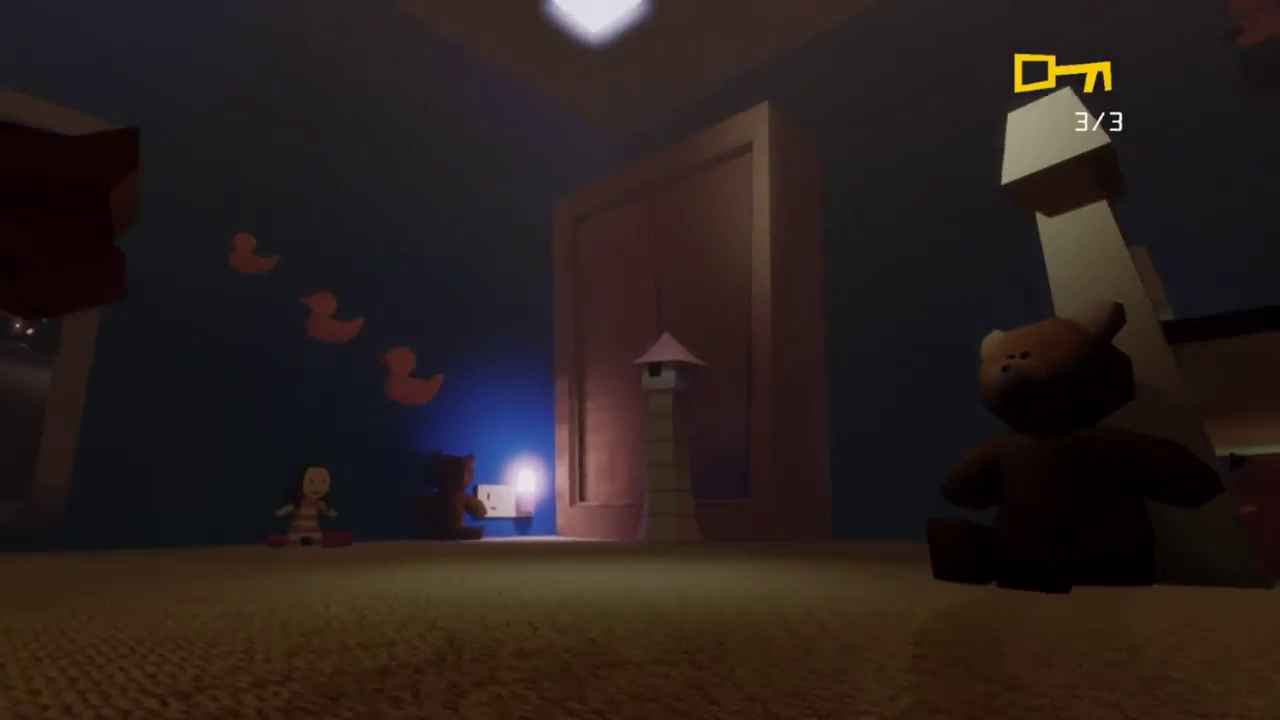
key(w)
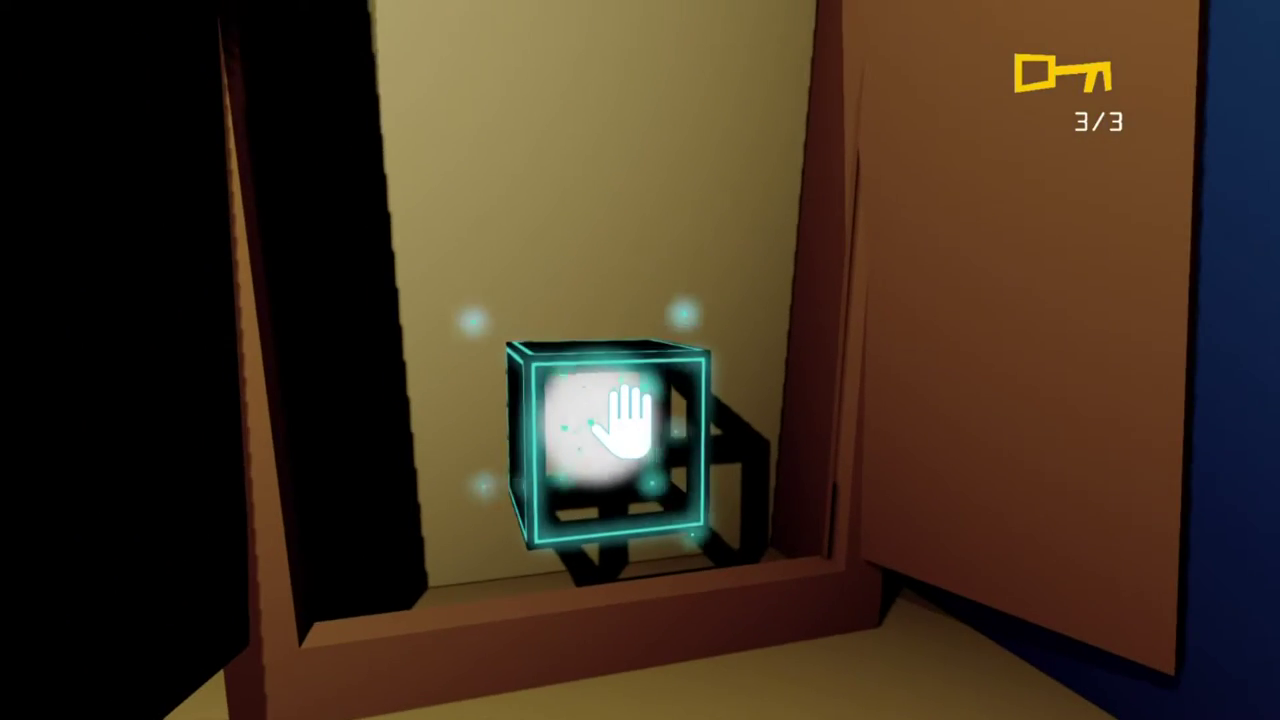
key(w)
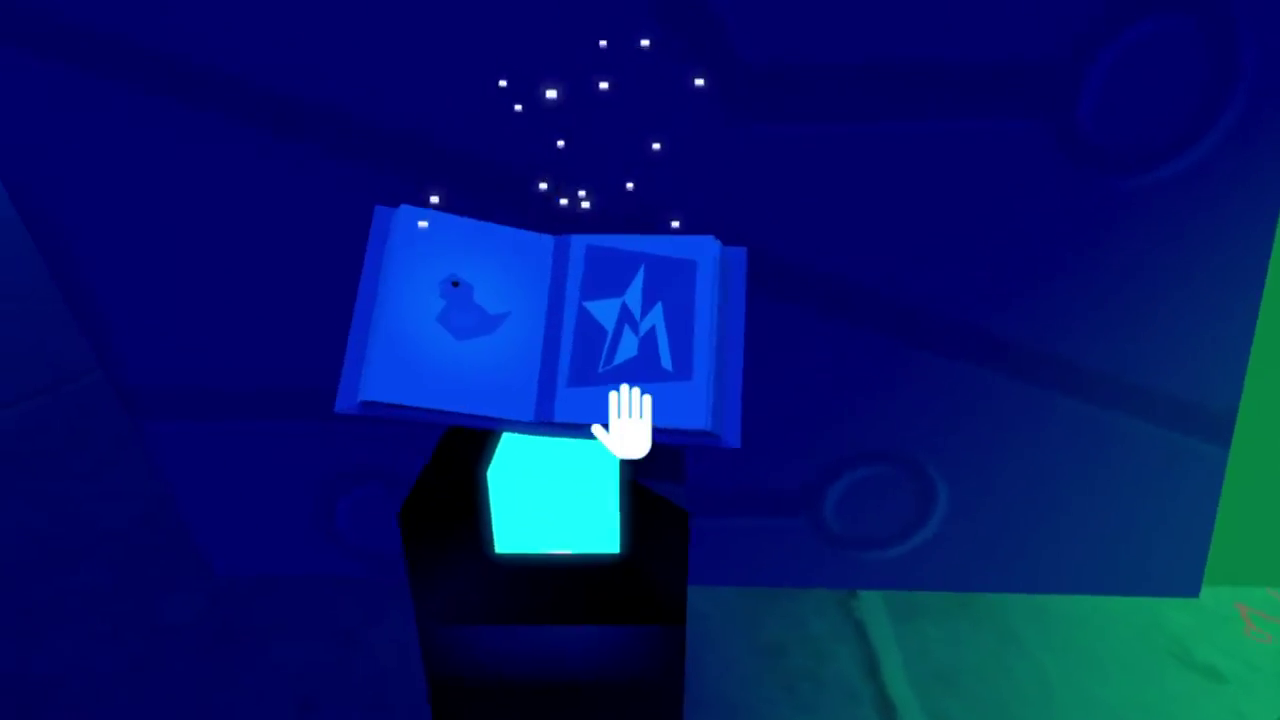
Step: Page through the book's collected pictures, close the viewer, and head for the memory door
click(623, 414)
click(623, 414)
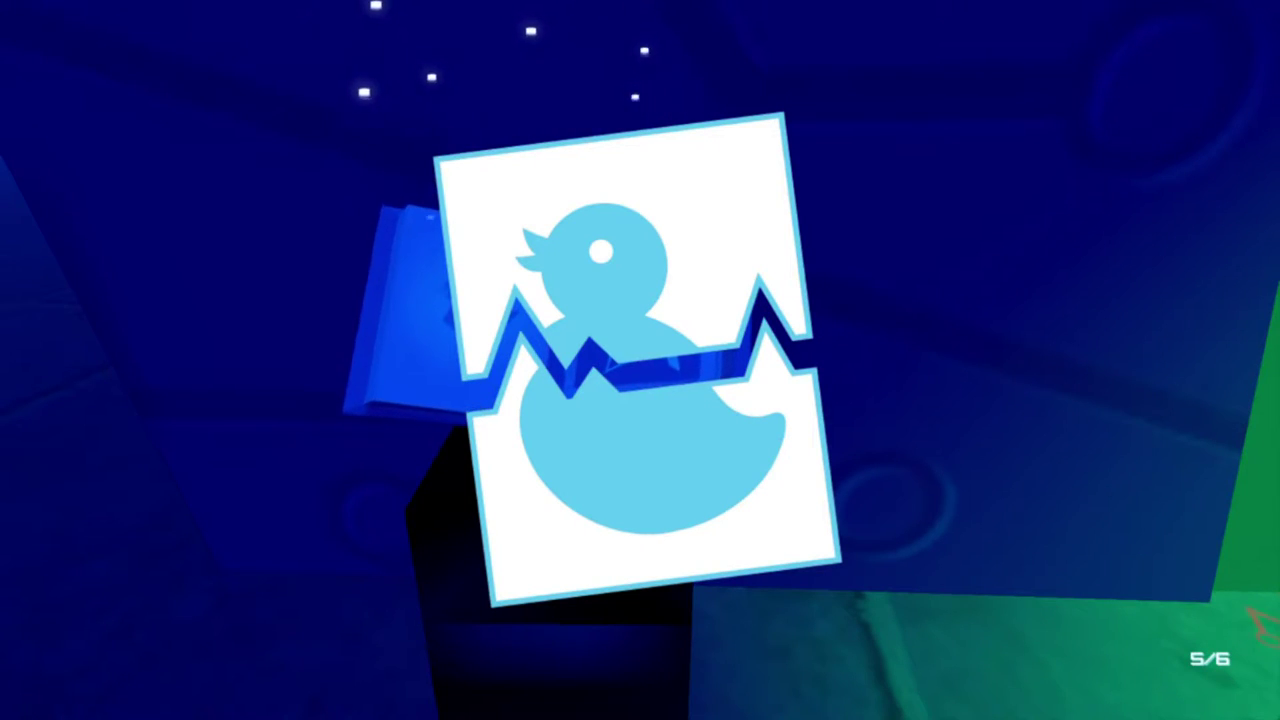
click(623, 414)
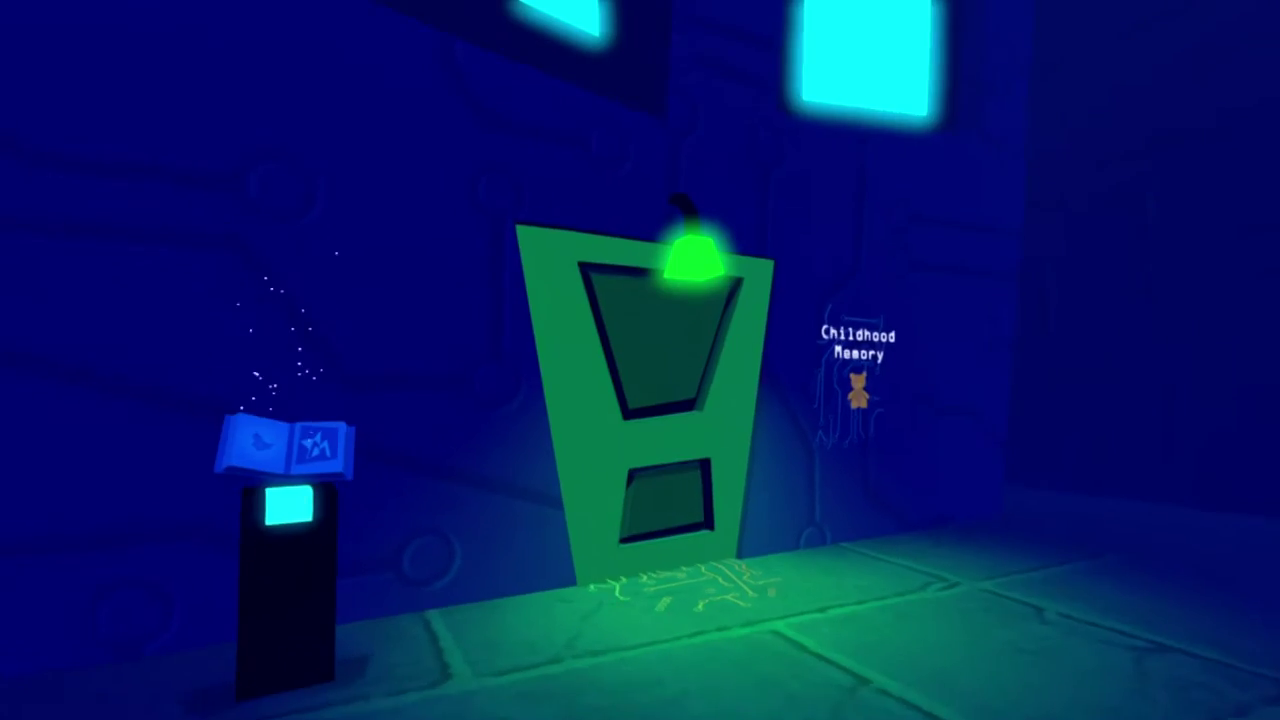
key(w)
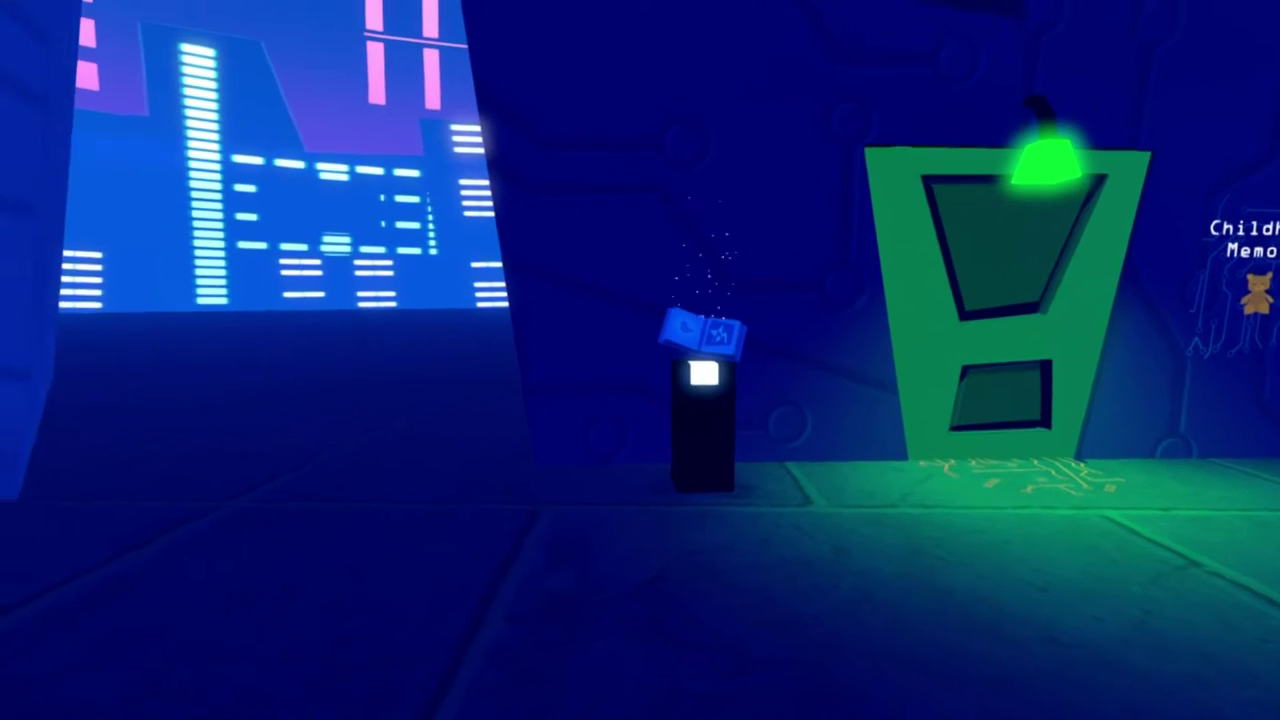